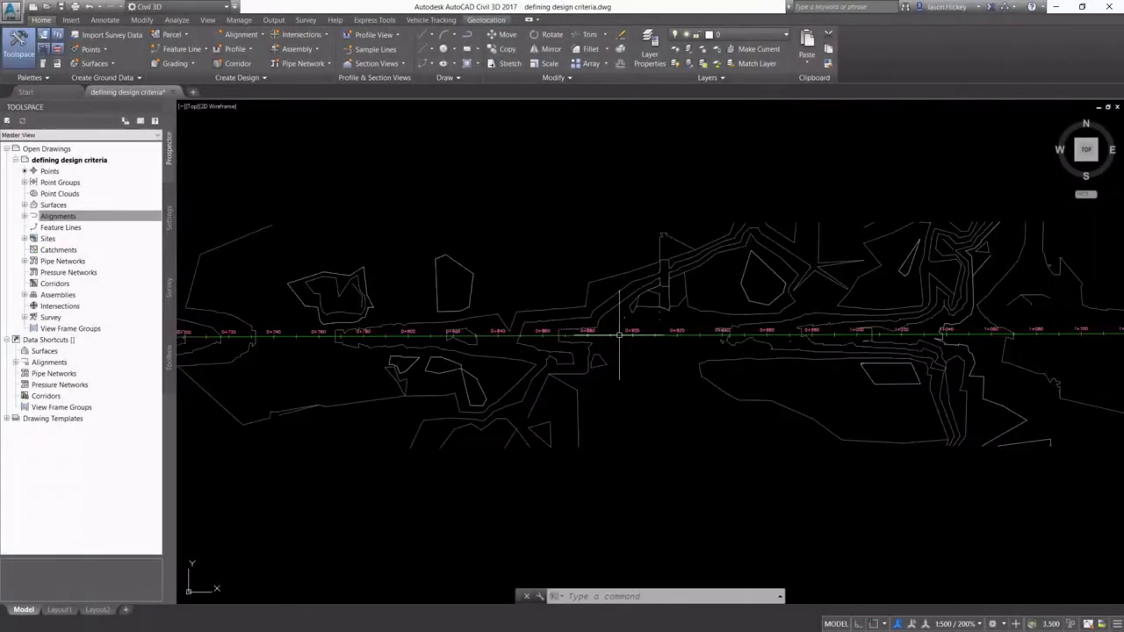
- Select the Proposed Local Road alignment and bring up its shortcut menu
click(620, 334)
right_click(620, 335)
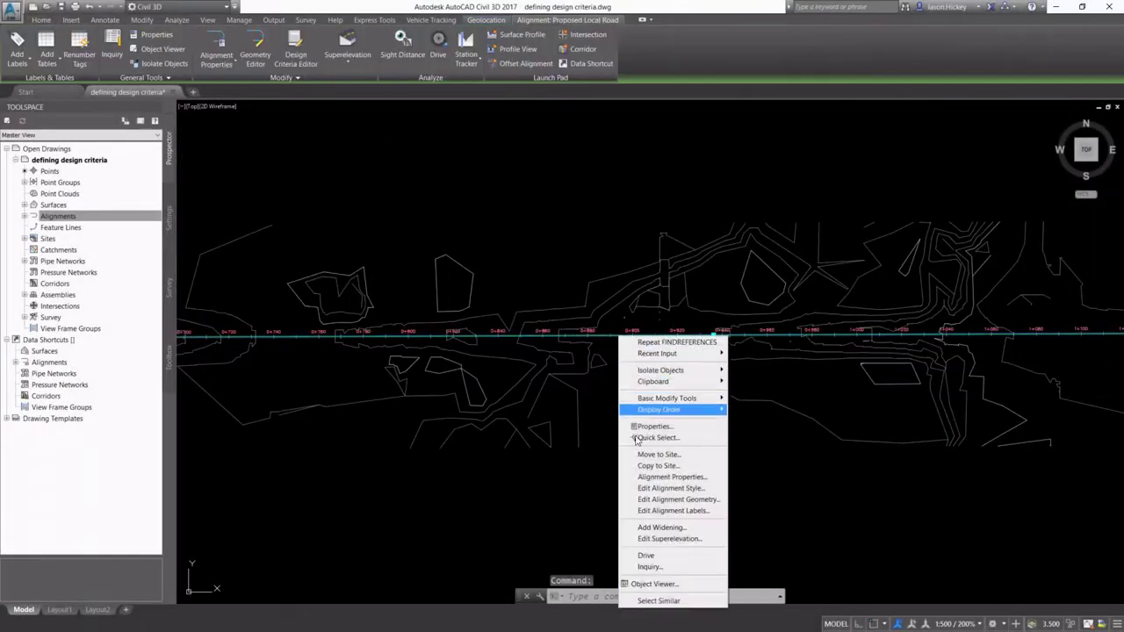
- In Alignment Properties, enable criteria-based design with no design criteria file, then close with OK
click(665, 476)
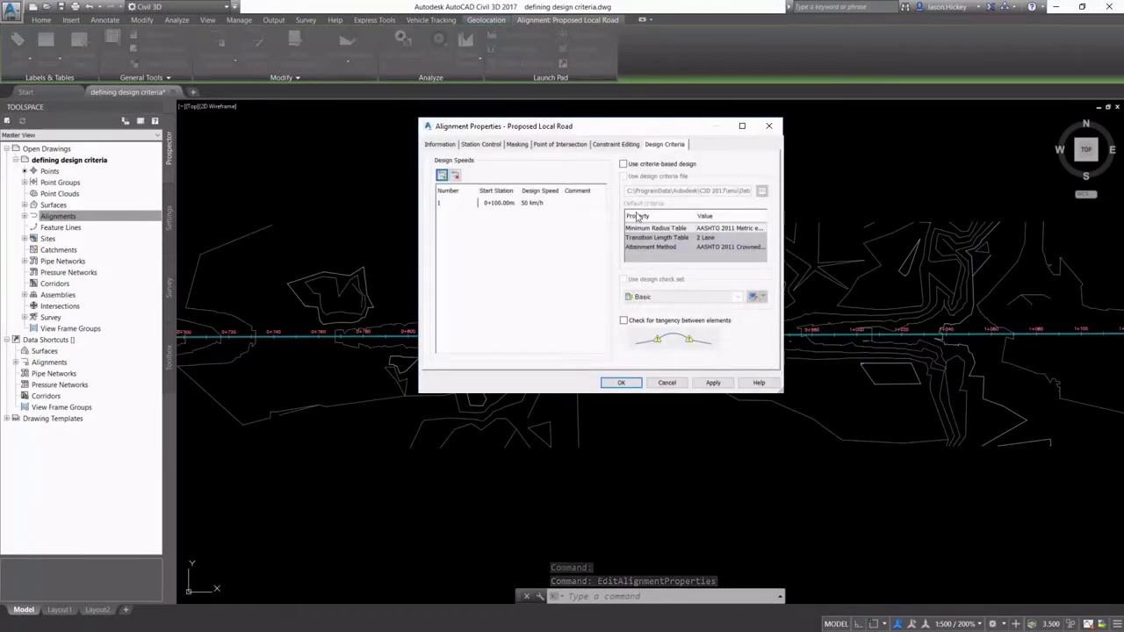
click(623, 165)
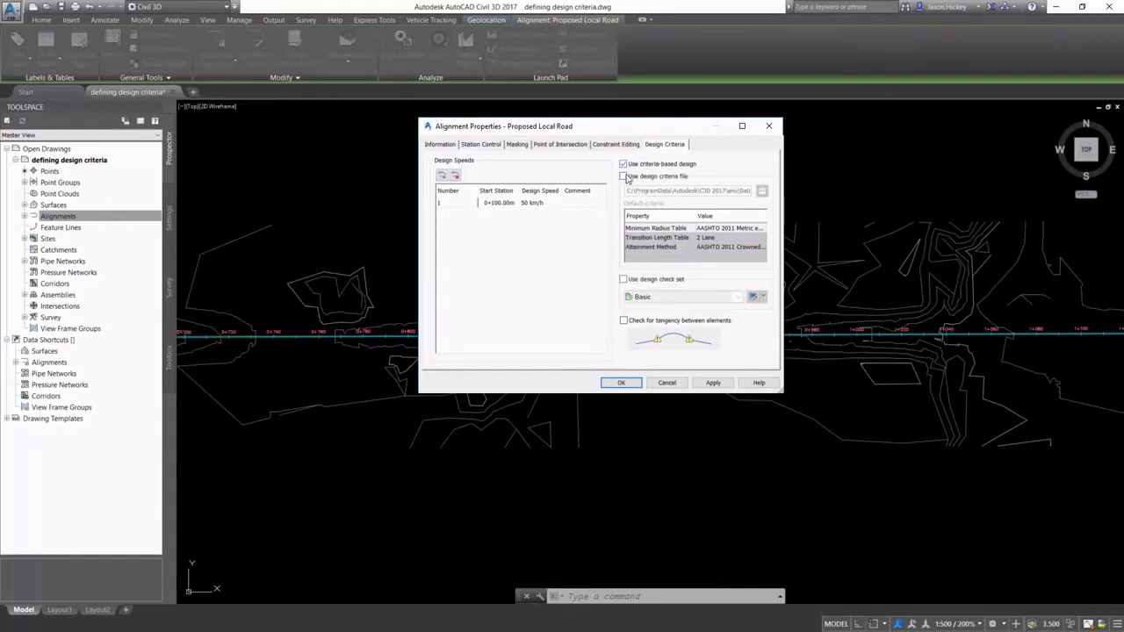
click(623, 177)
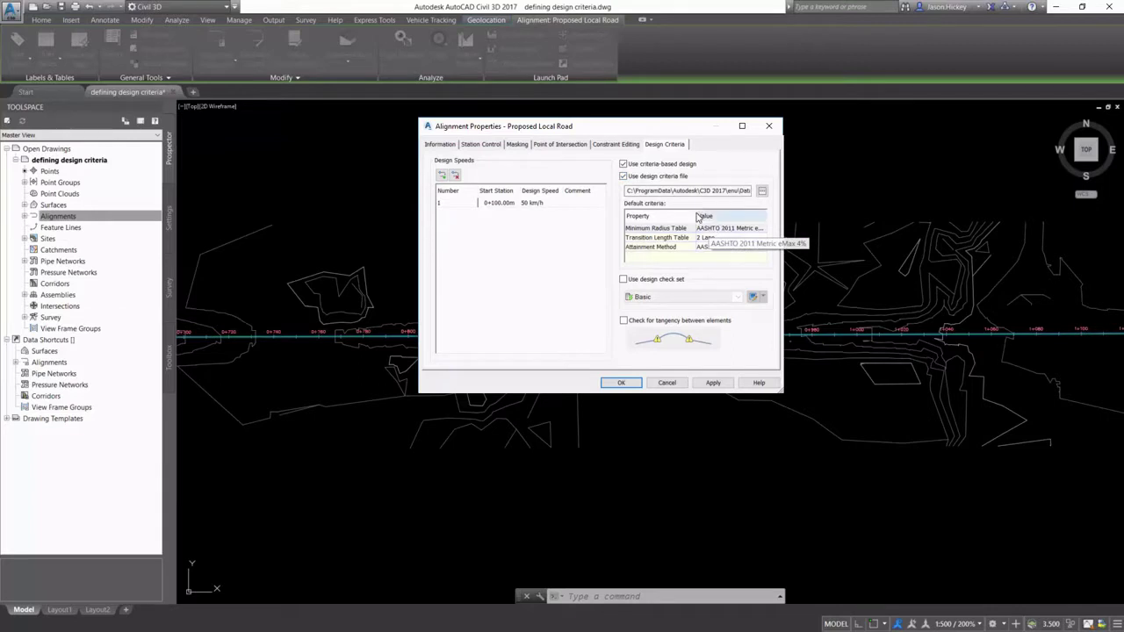
key(space)
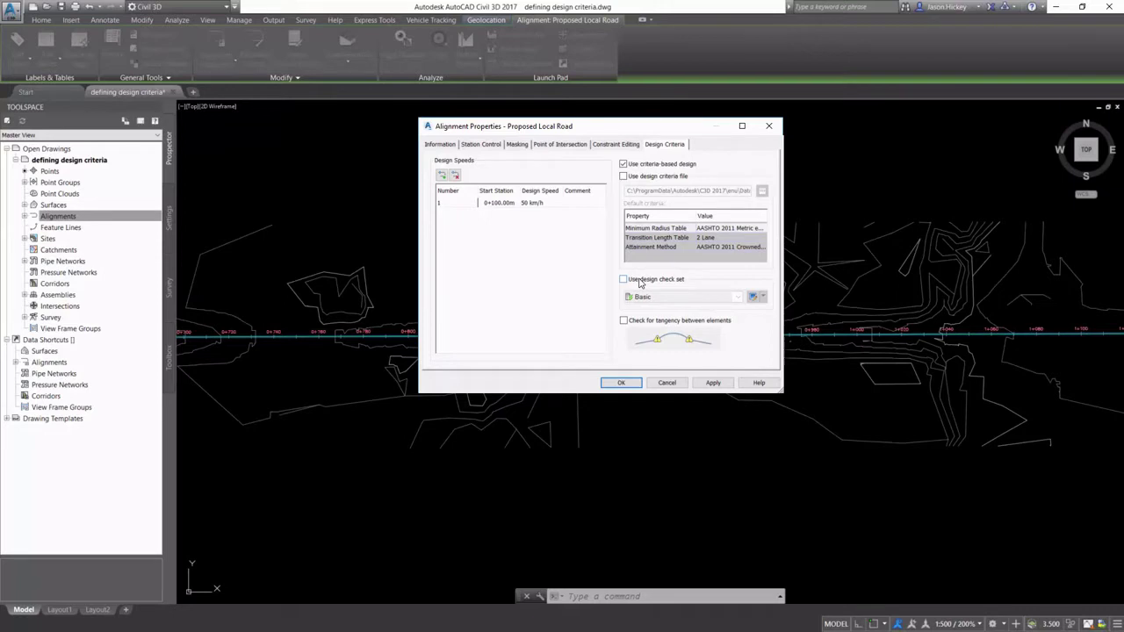
click(666, 384)
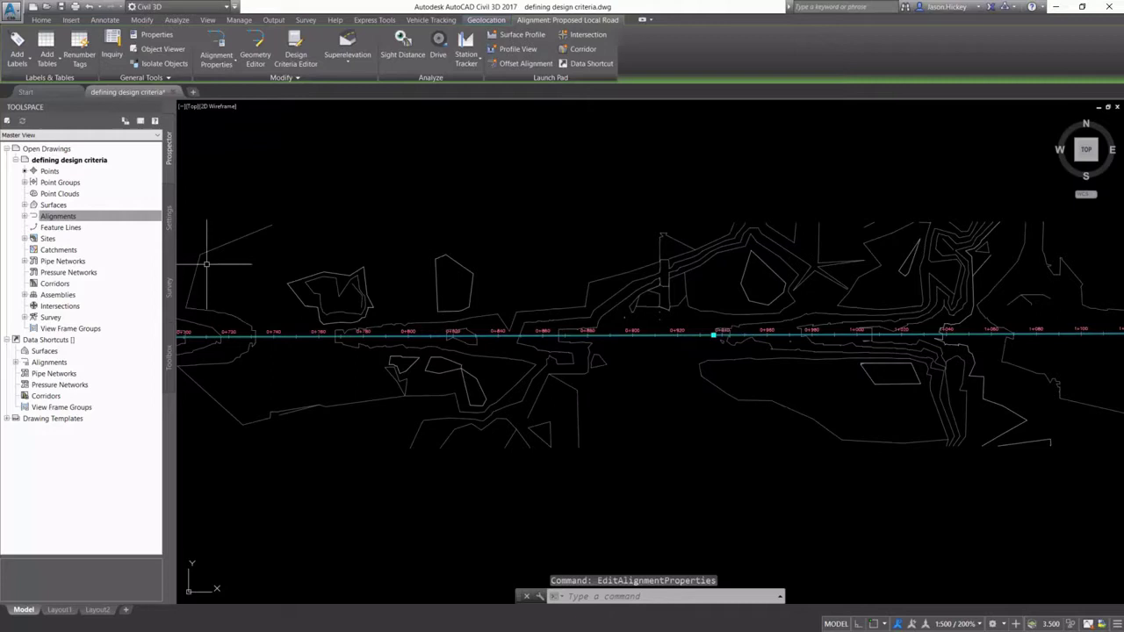
- In the Settings tree, expand Alignment Design Checks and select the Line category
click(167, 221)
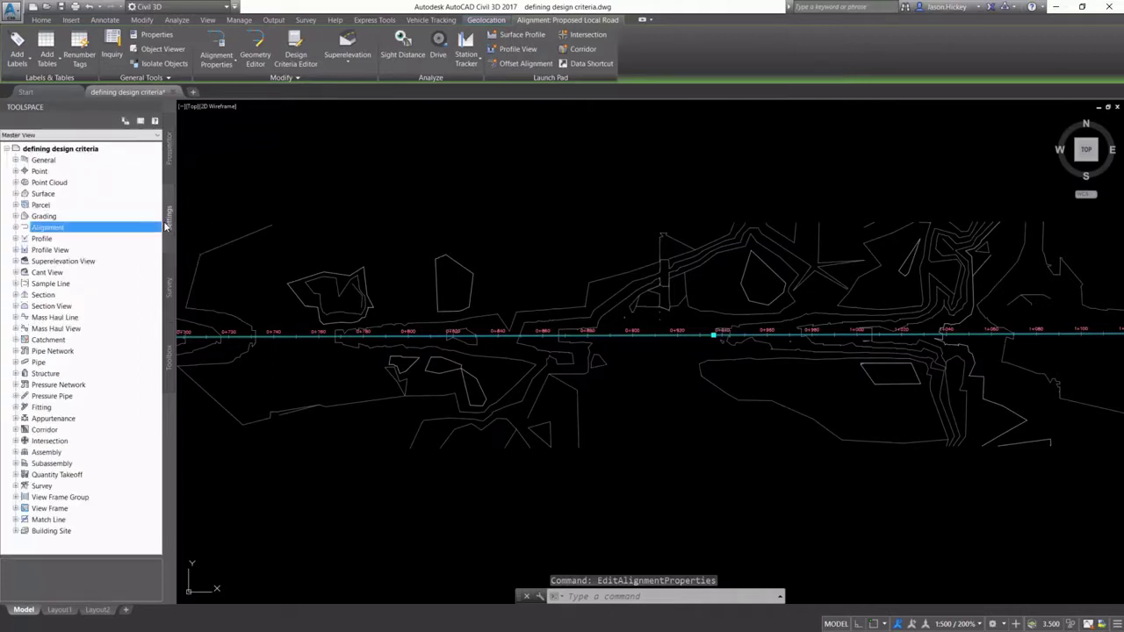
click(15, 228)
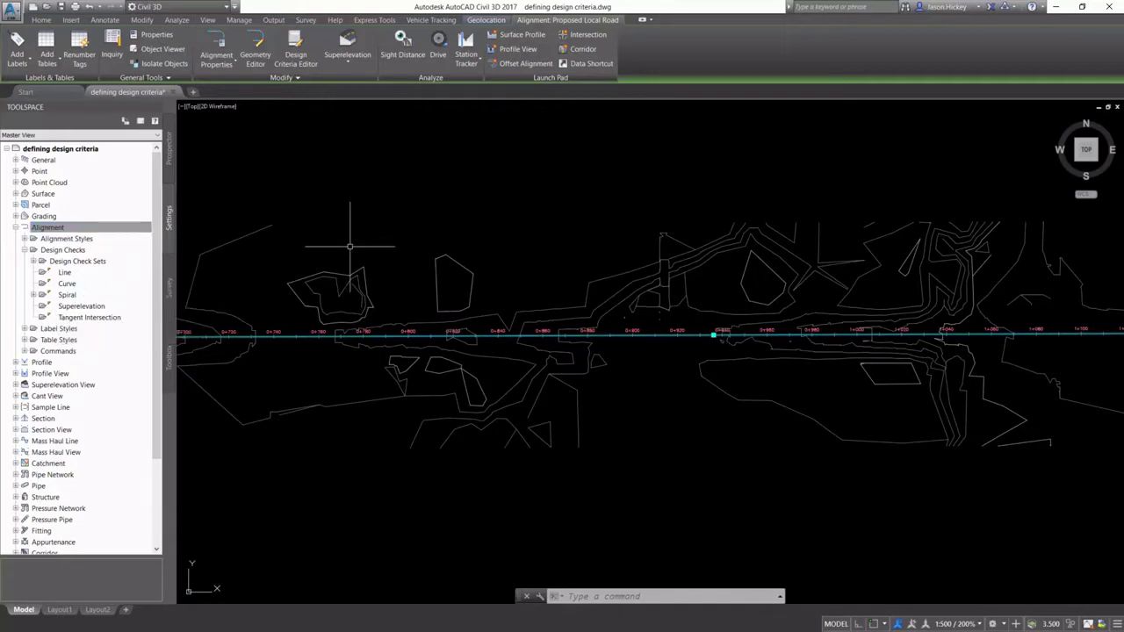
mouse_move(349, 247)
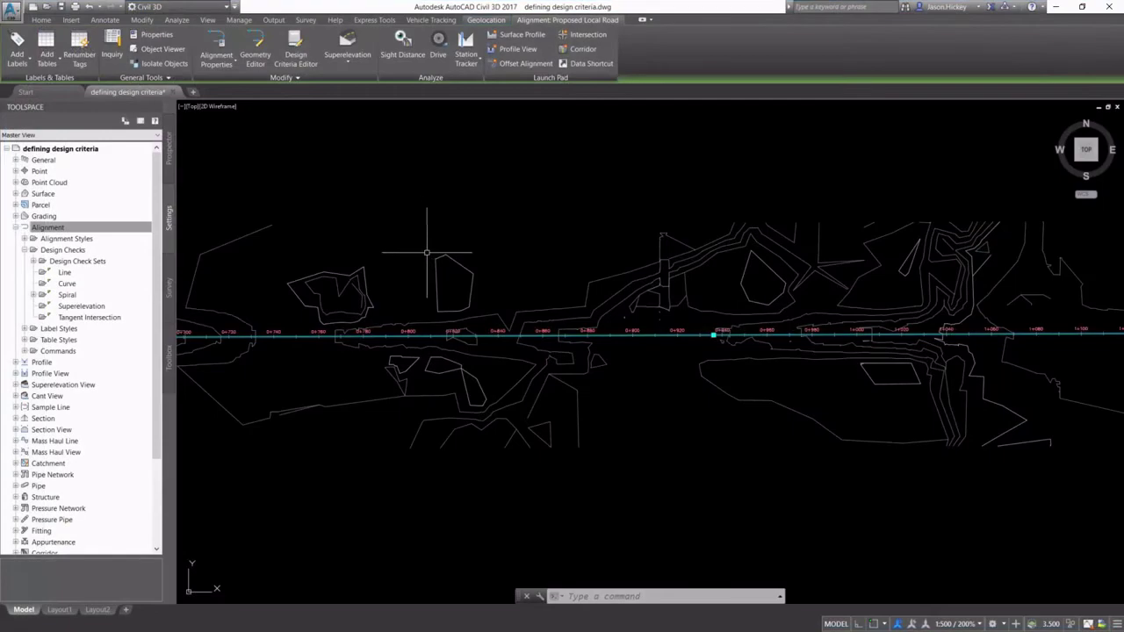
click(63, 274)
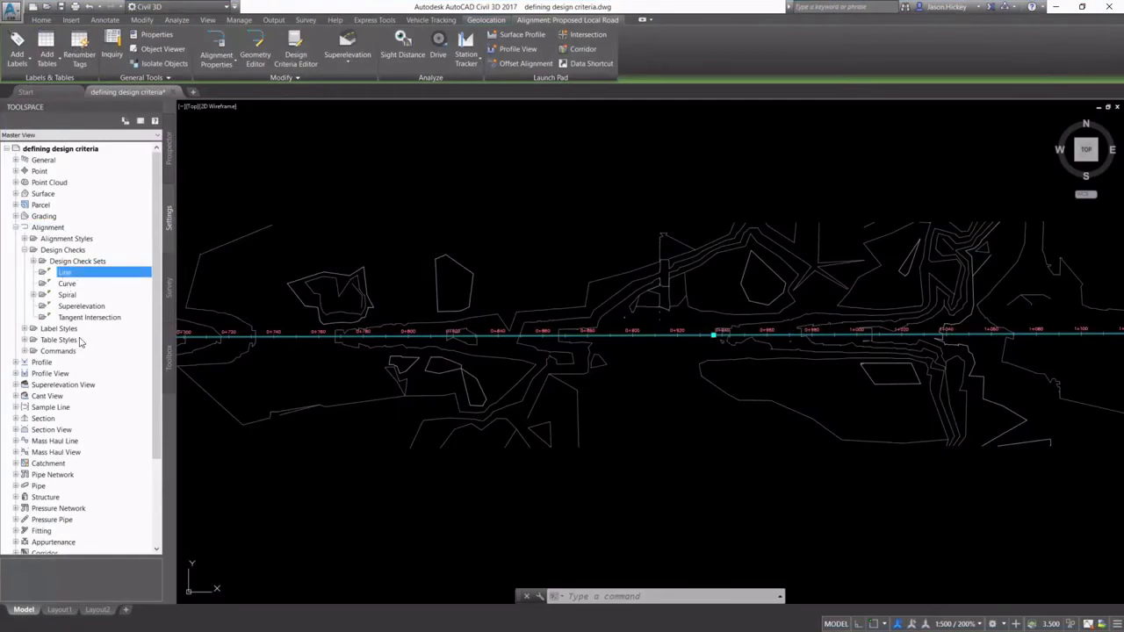
- Create a new Line design check named 'Tangent Length Maximum'
right_click(77, 273)
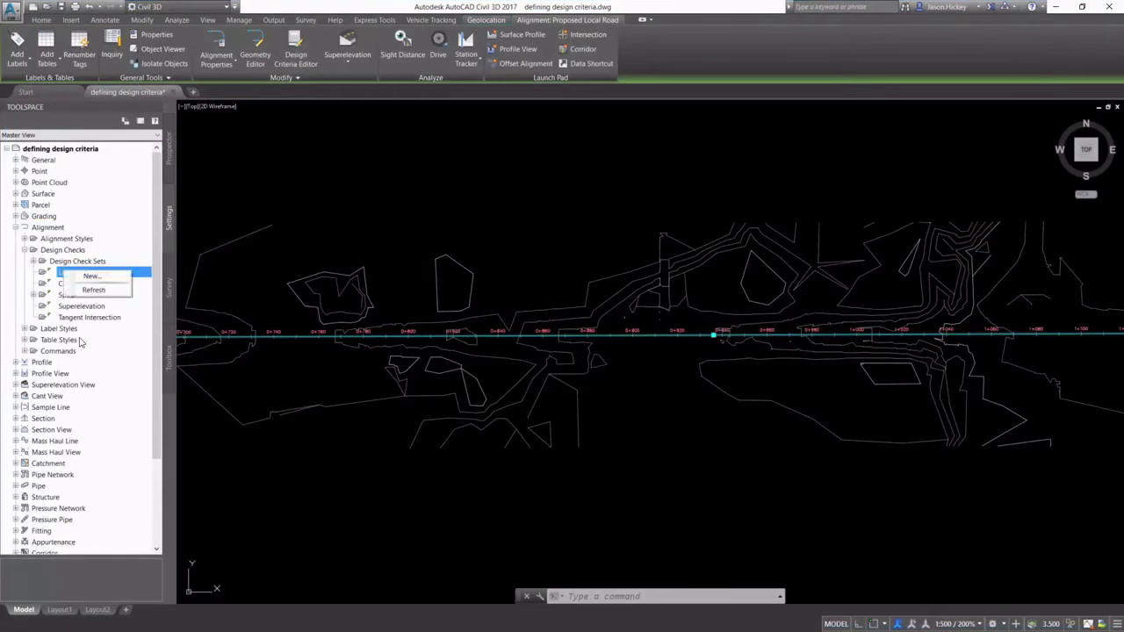
click(88, 277)
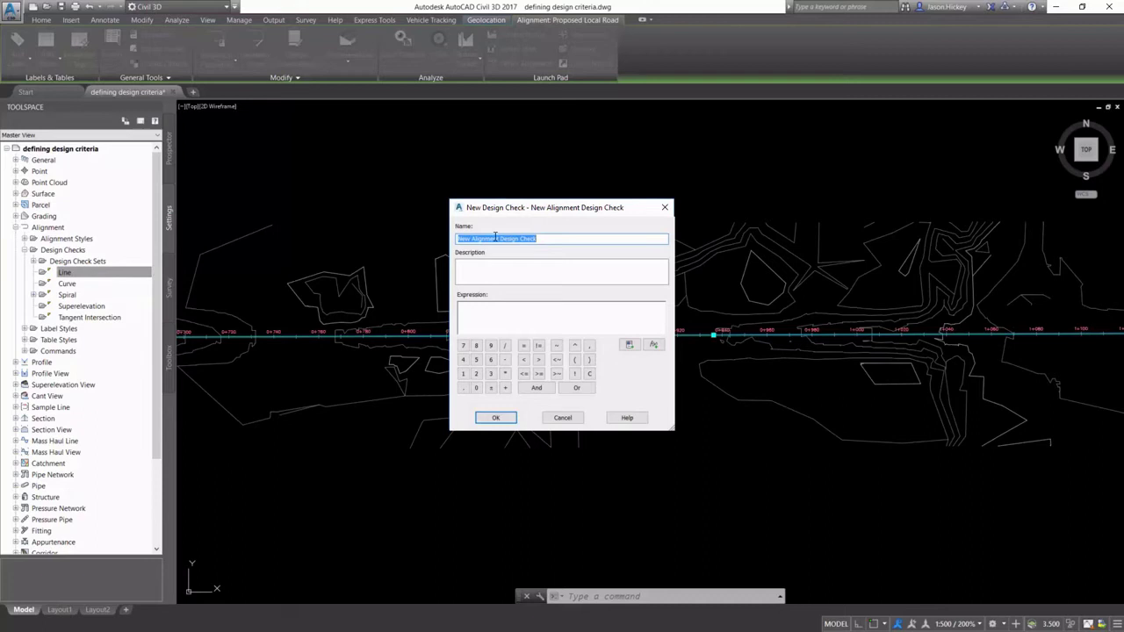
text(Tangent Length Maximum)
- Build the check expression Length<=({Design Speed}*20)
click(563, 310)
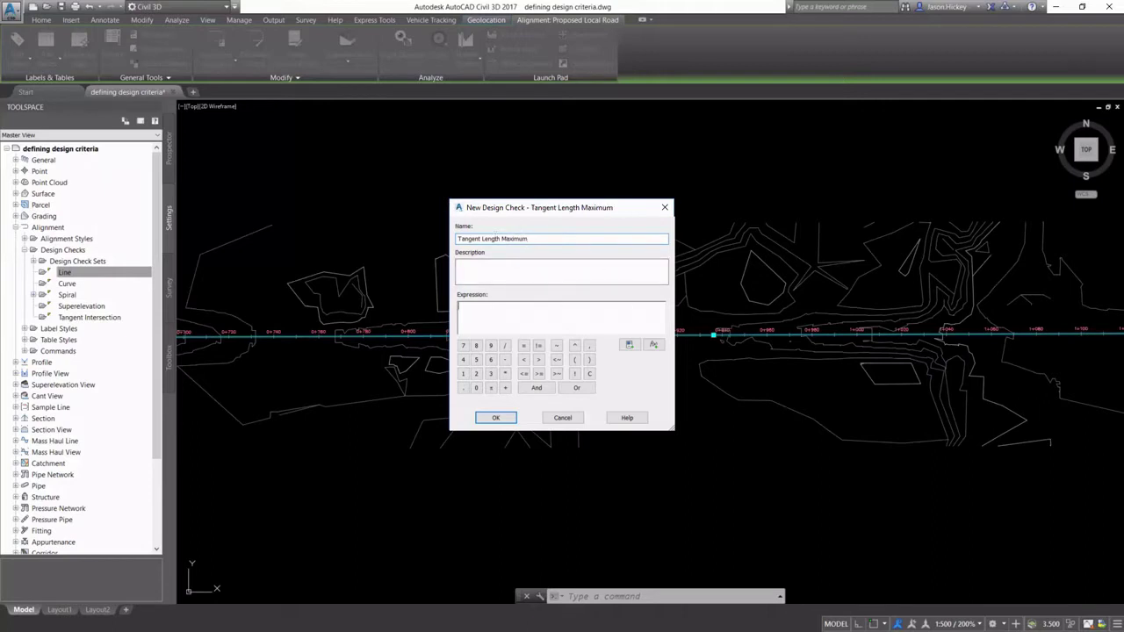
click(629, 345)
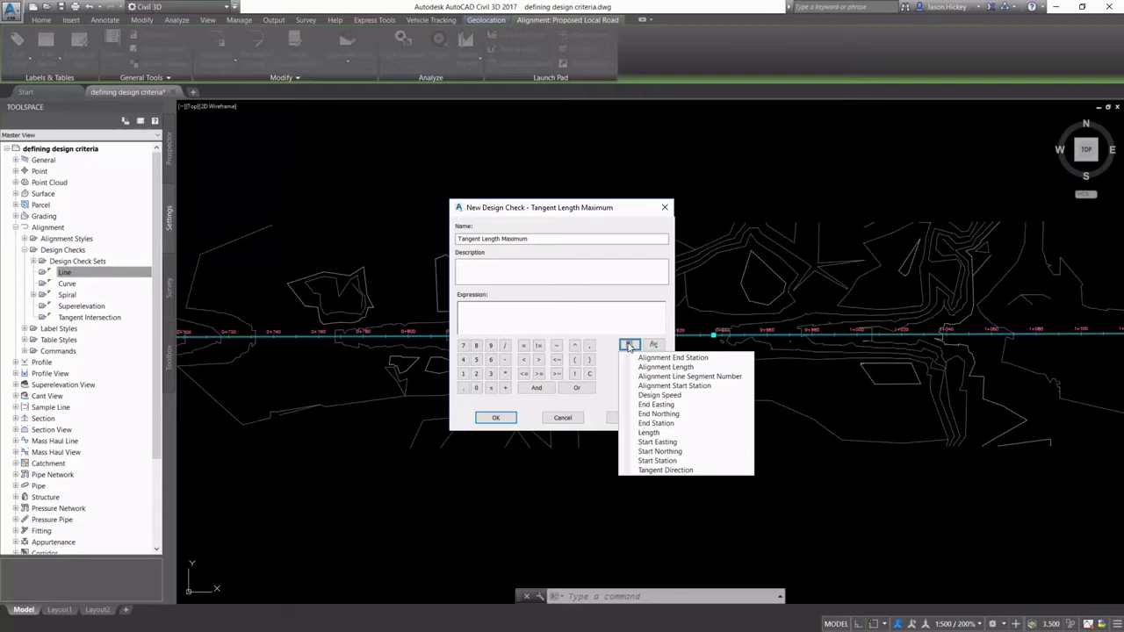
click(648, 433)
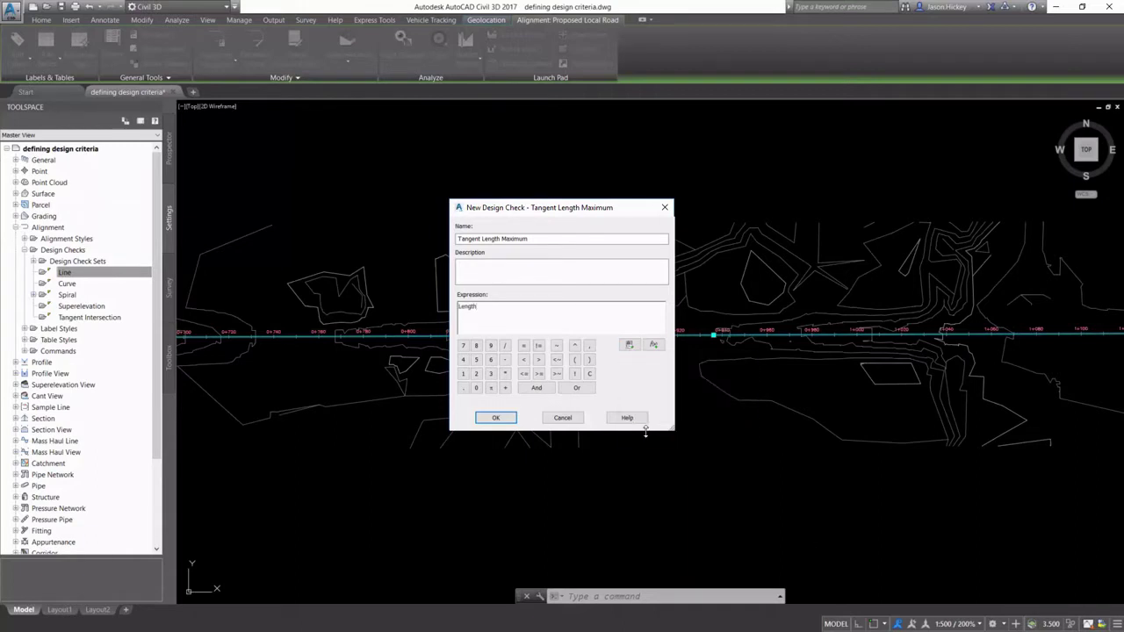
click(523, 375)
click(629, 345)
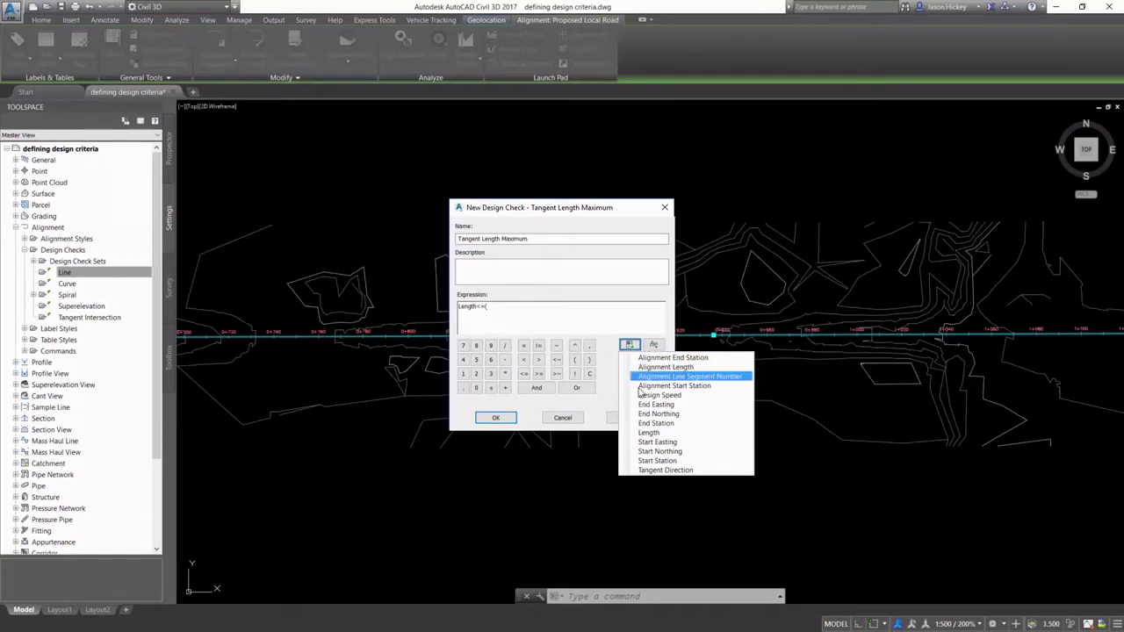
click(650, 396)
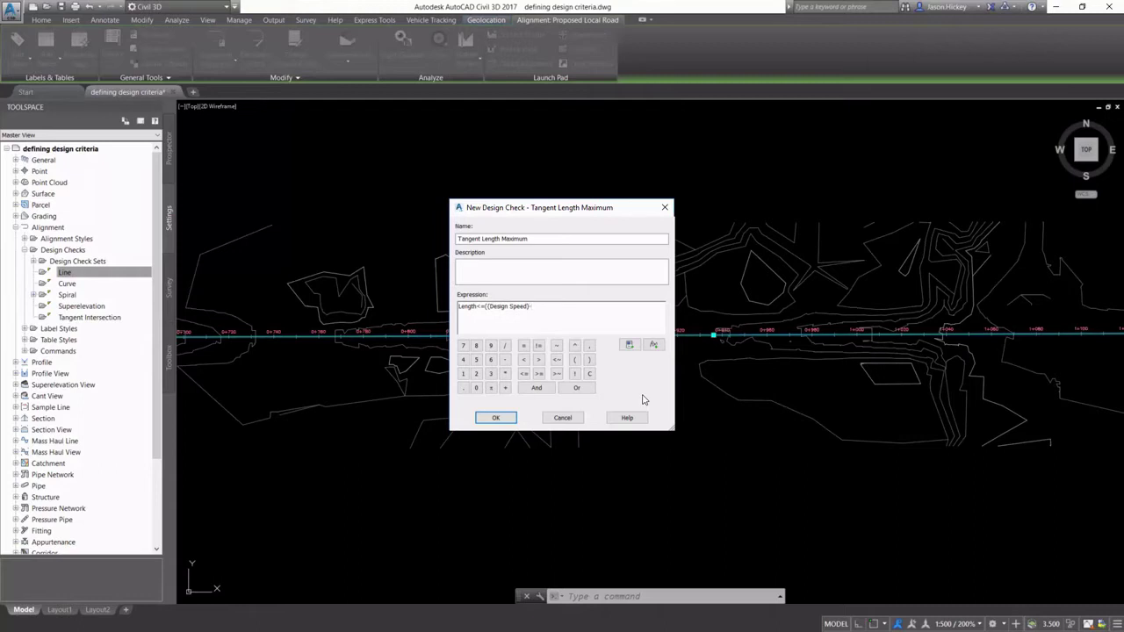
text(*20)
- Save the Tangent Length Maximum check and expand the Line node to list it
key(Return)
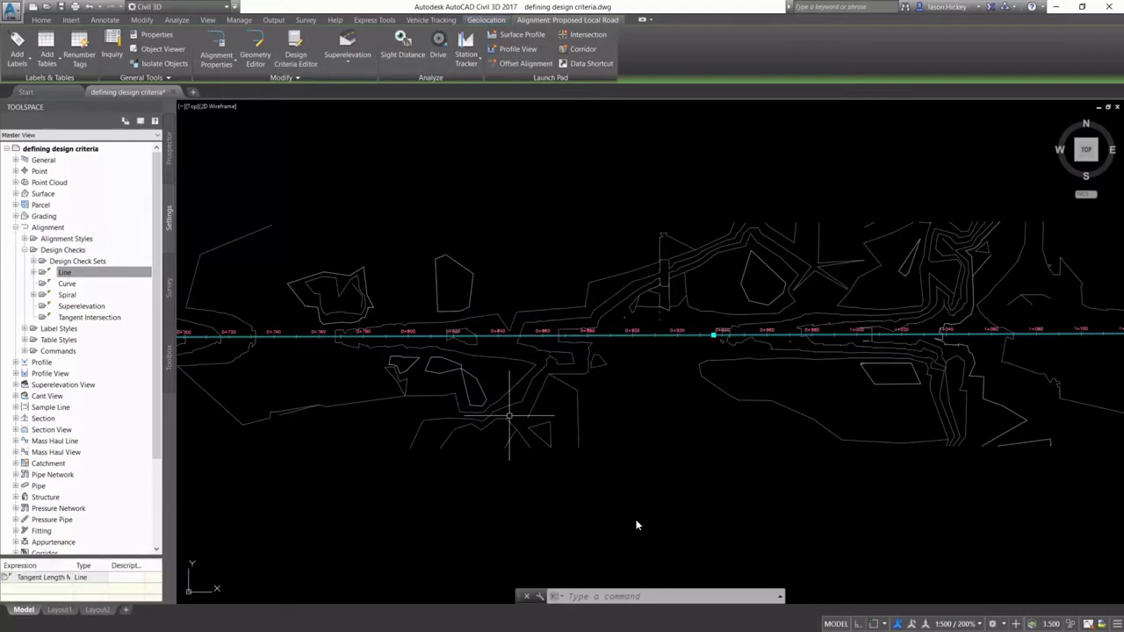
click(96, 274)
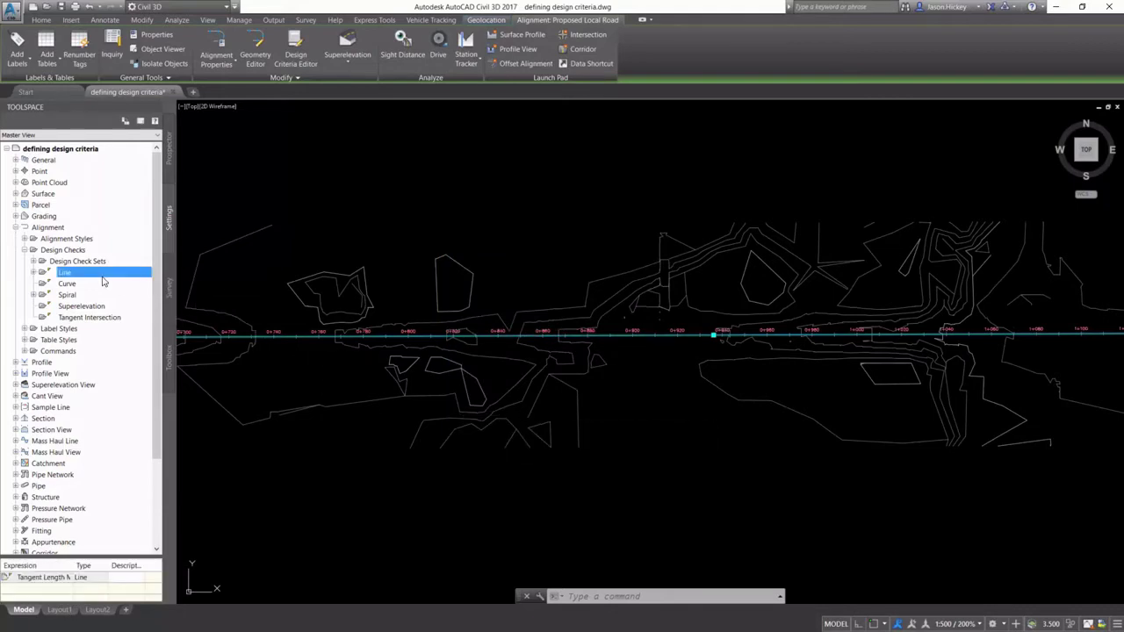
click(33, 273)
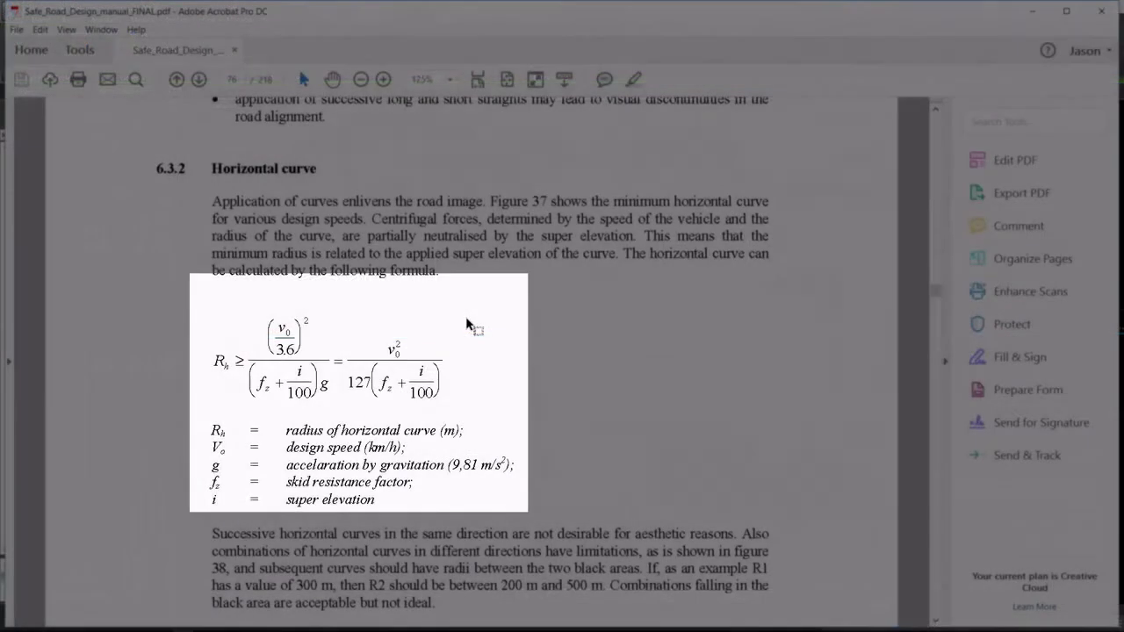
scroll(466, 323, down, 2)
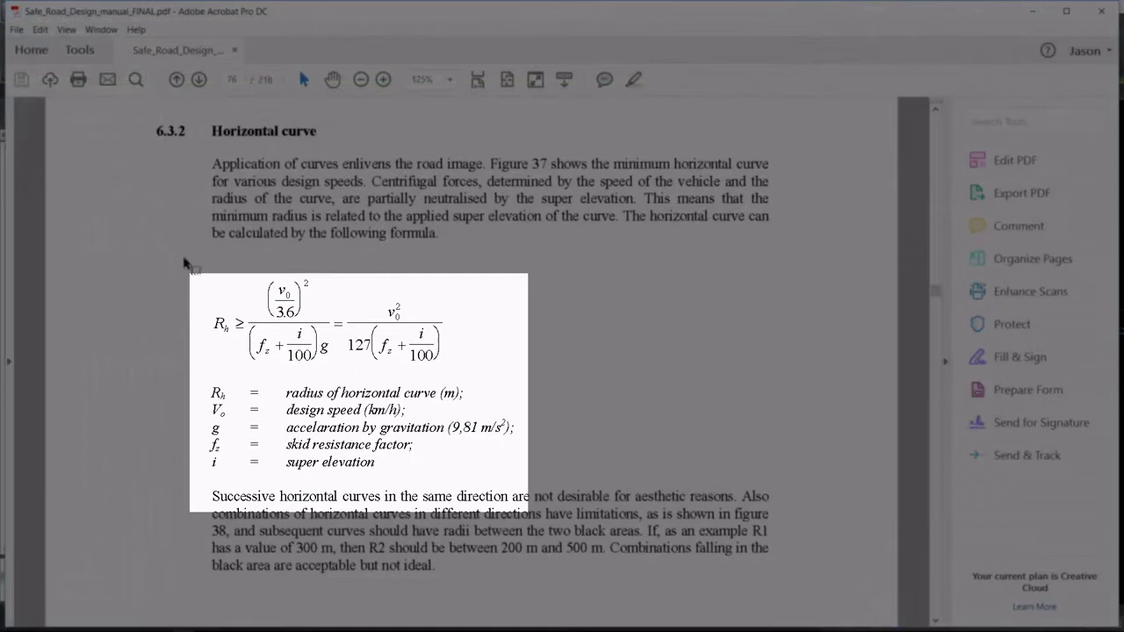
- Snapshot the minimum horizontal curve radius formula from section 6.3.2 of the manual
drag(184, 259, 551, 490)
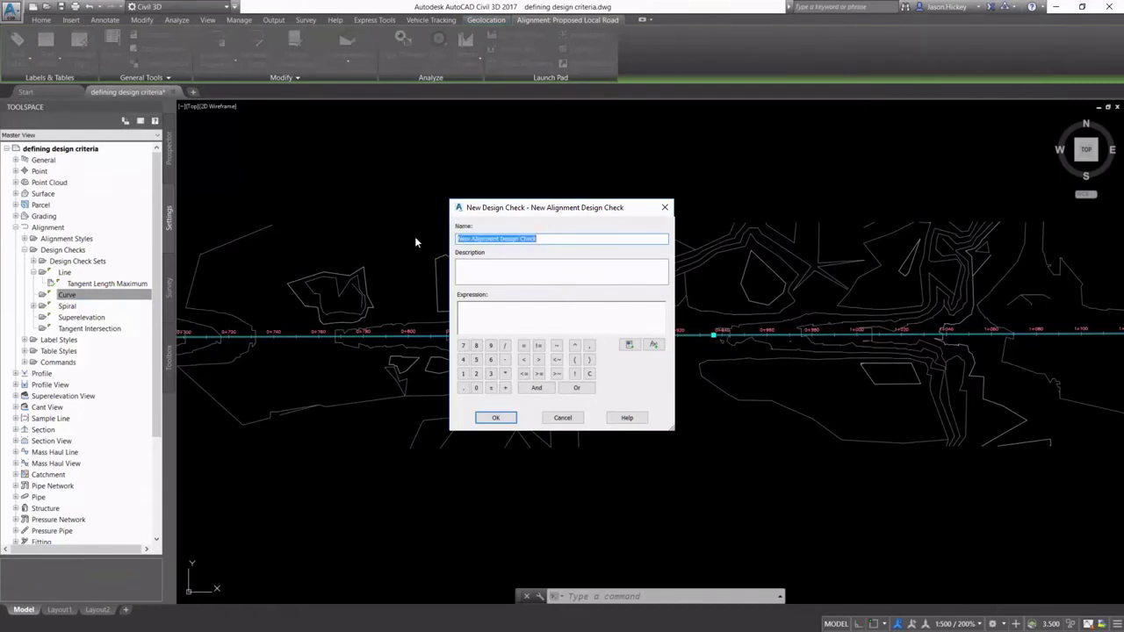
- Name the new Curve check 'Minimum Curve Radius Check' and start its expression with Radius>=
text(Minimum Curve Radius Check)
key(Tab)
key(Tab)
key(Tab)
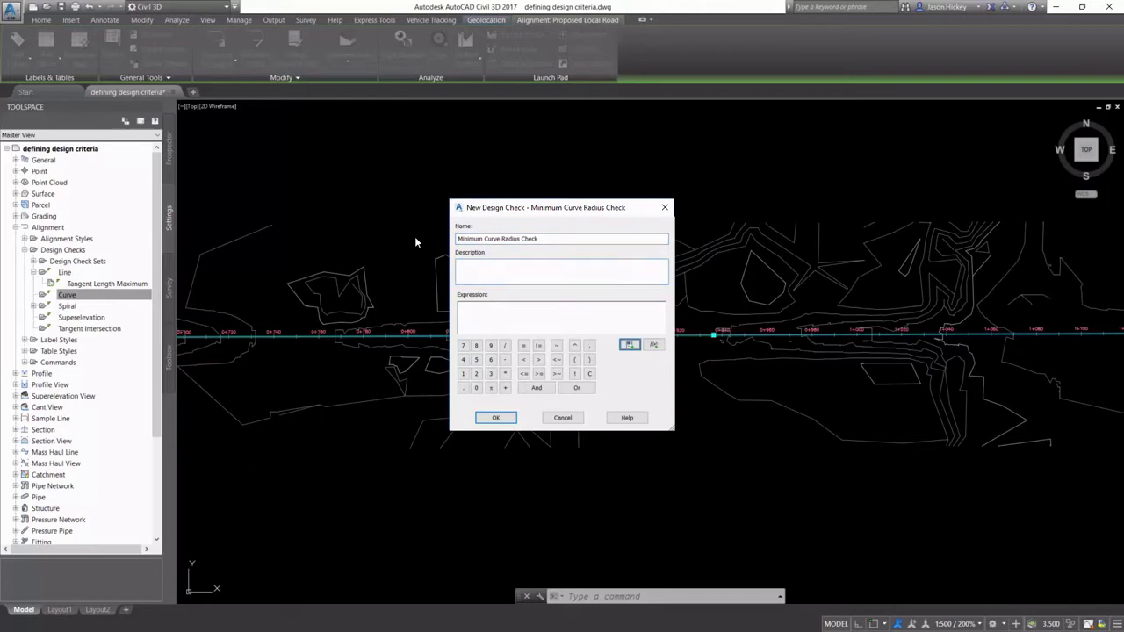
click(486, 311)
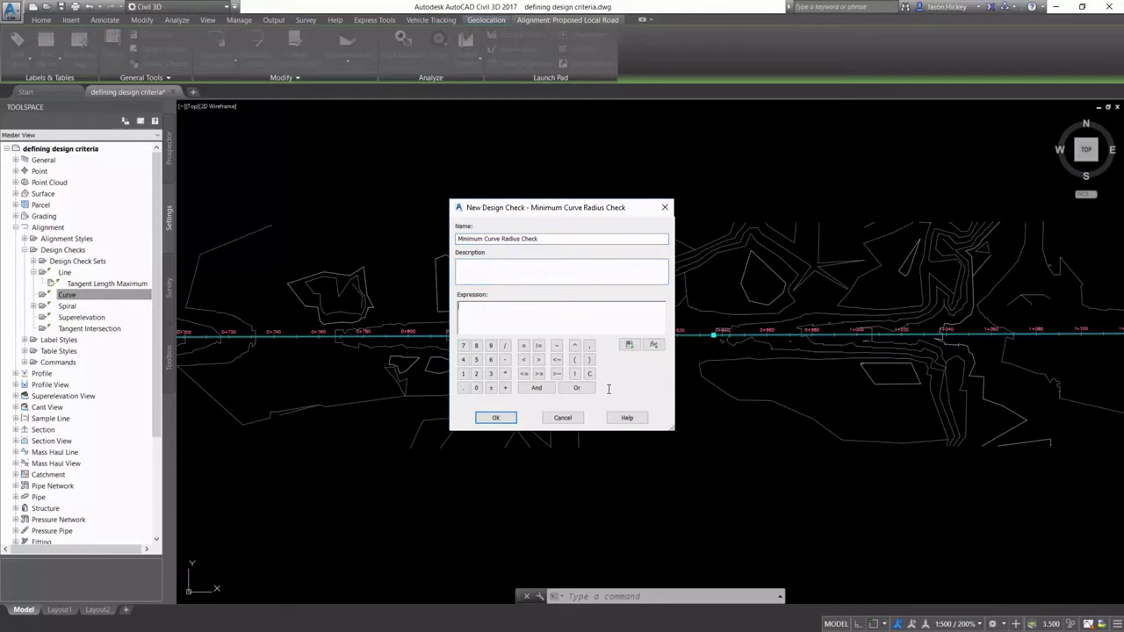
click(630, 345)
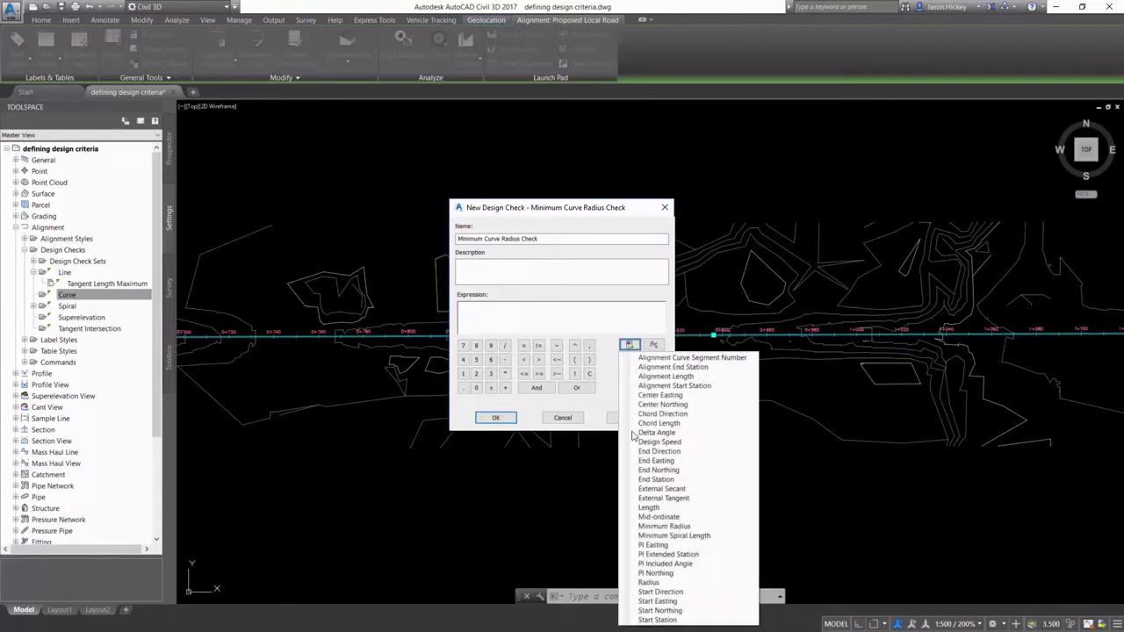
click(656, 584)
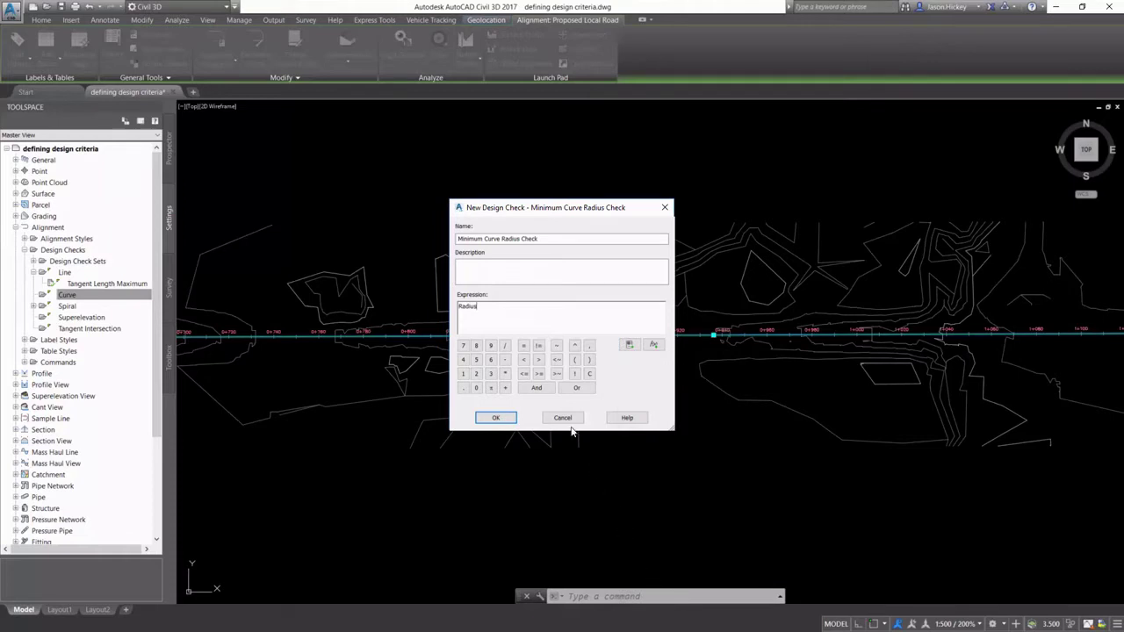
click(538, 373)
- Complete the expression Radius>=(((50)^2)/(127*(0.18+(0/100)))) and save the check
text(50)^)
key(Left)
key(Left)
key(Left)
key(Left)
key(Left)
key(Left)
key(Left)
key(Left)
text(()
text(127*)
text(18)
text(10)
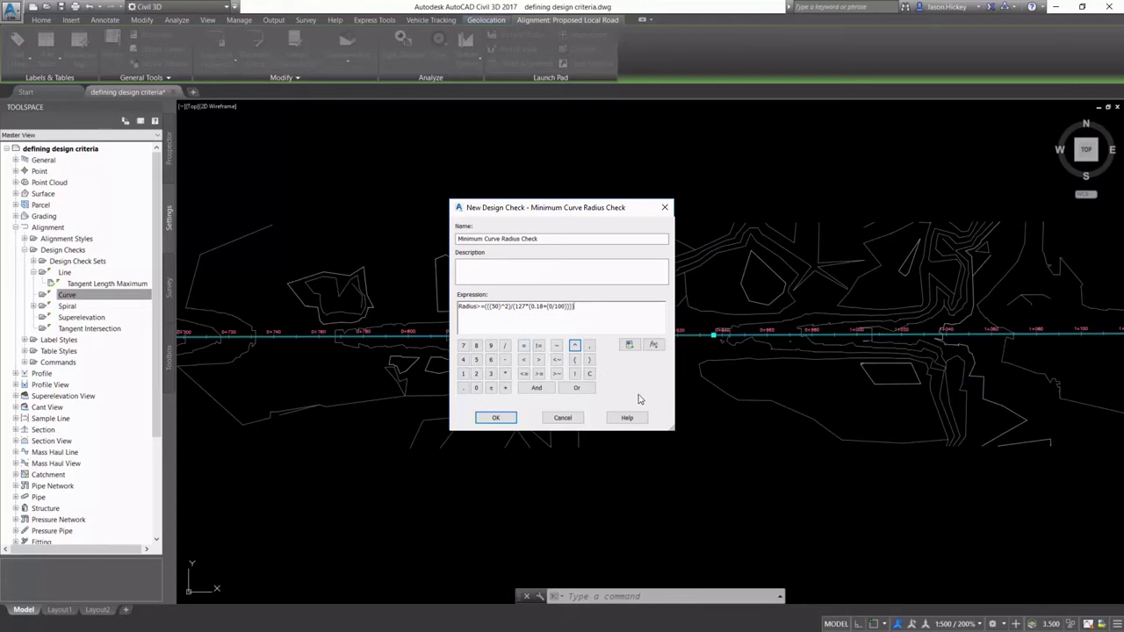
click(496, 418)
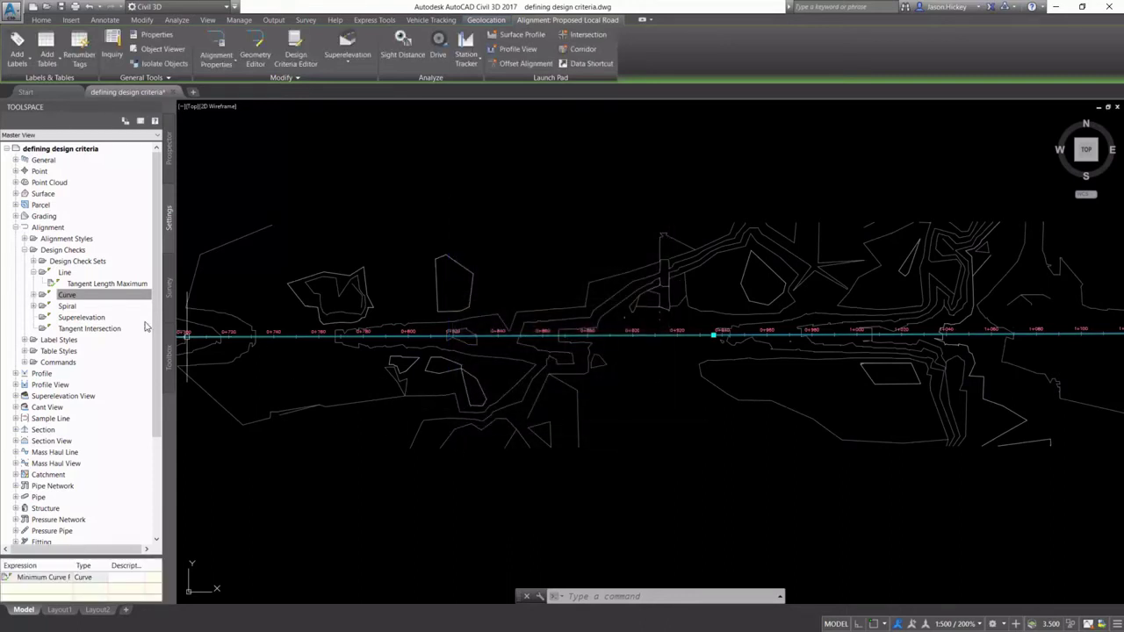
- Create a new design check set containing Tangent Length Maximum and Minimum Curve Radius Check
click(67, 294)
click(34, 295)
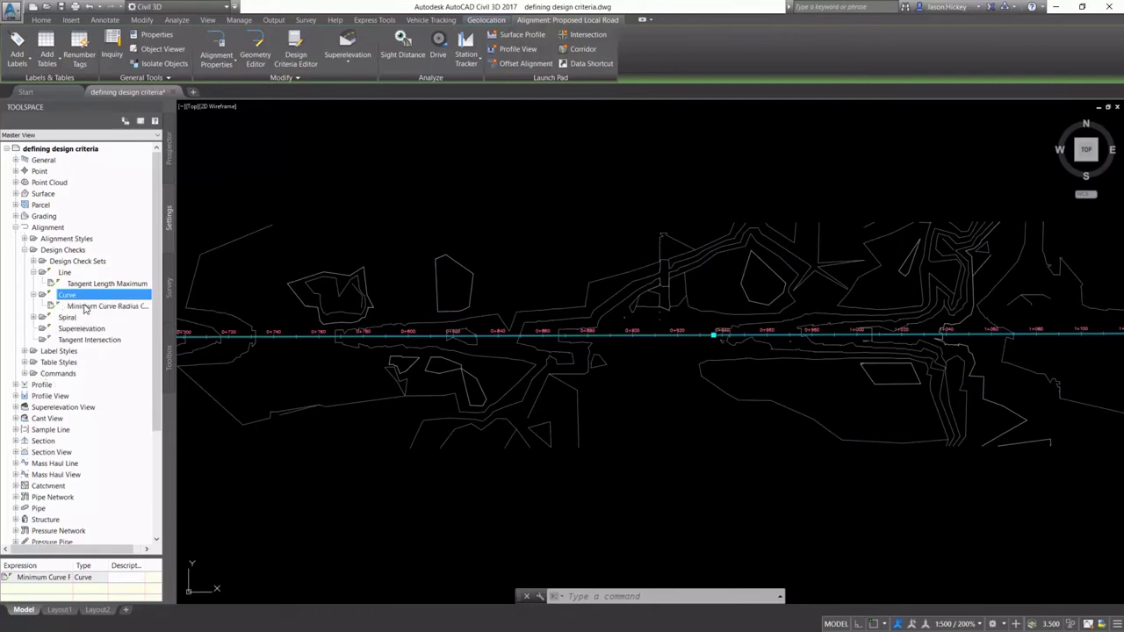
click(34, 261)
right_click(77, 262)
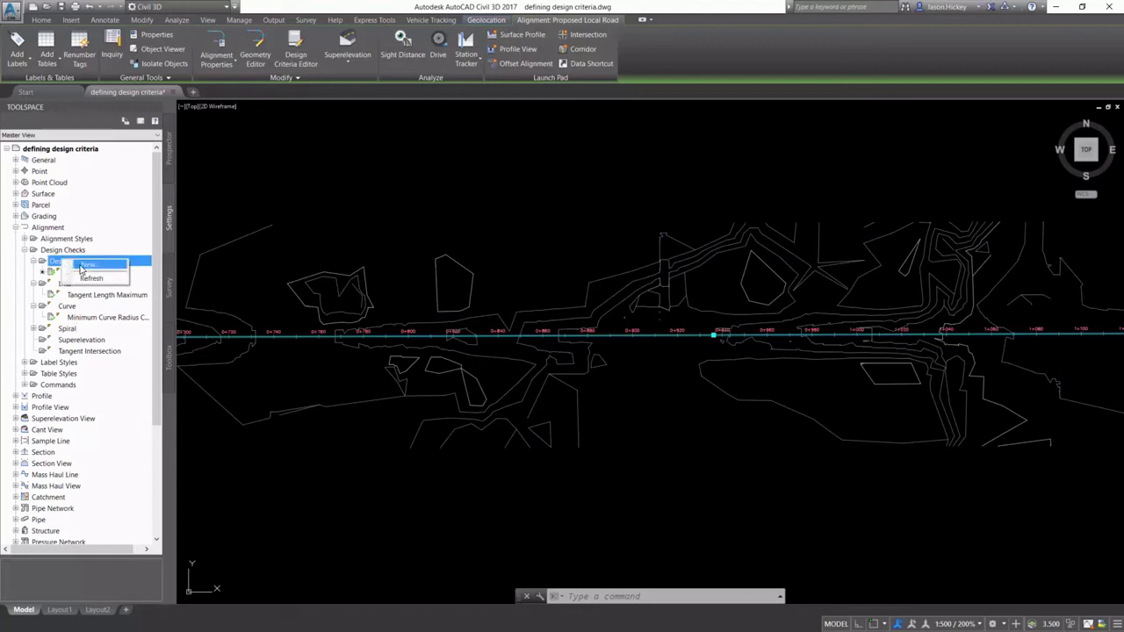
click(86, 265)
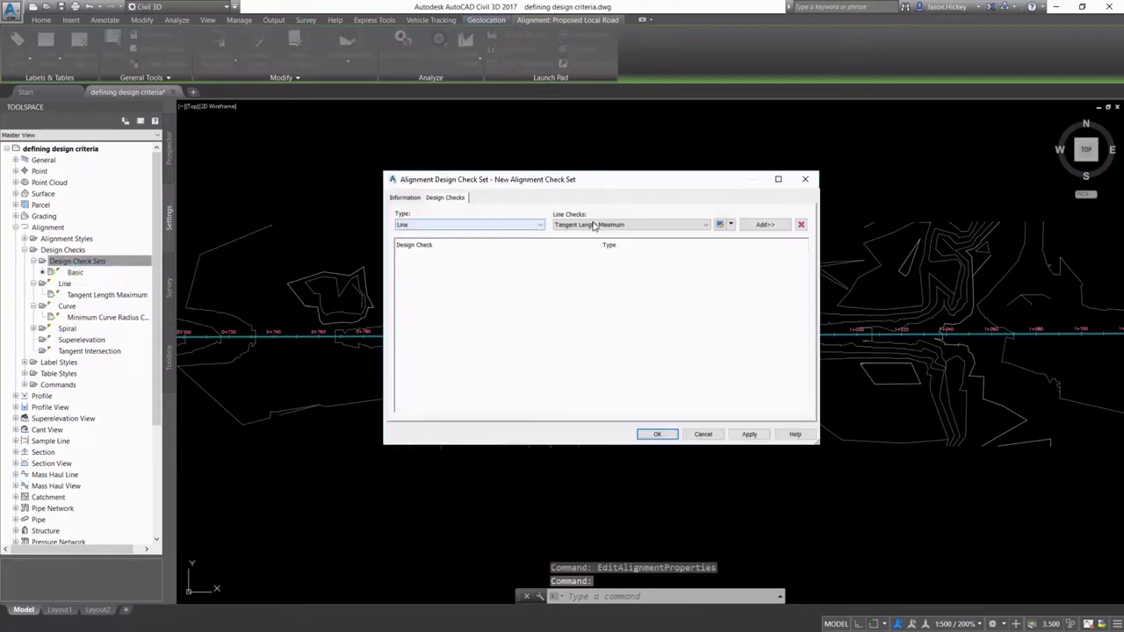
click(763, 225)
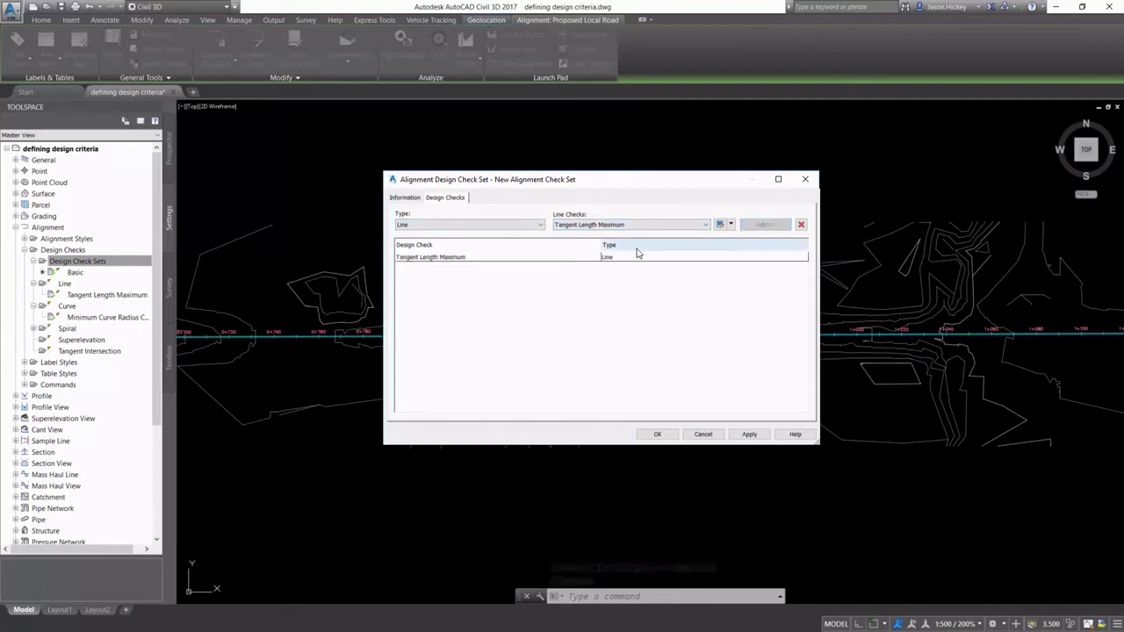
click(533, 224)
click(452, 237)
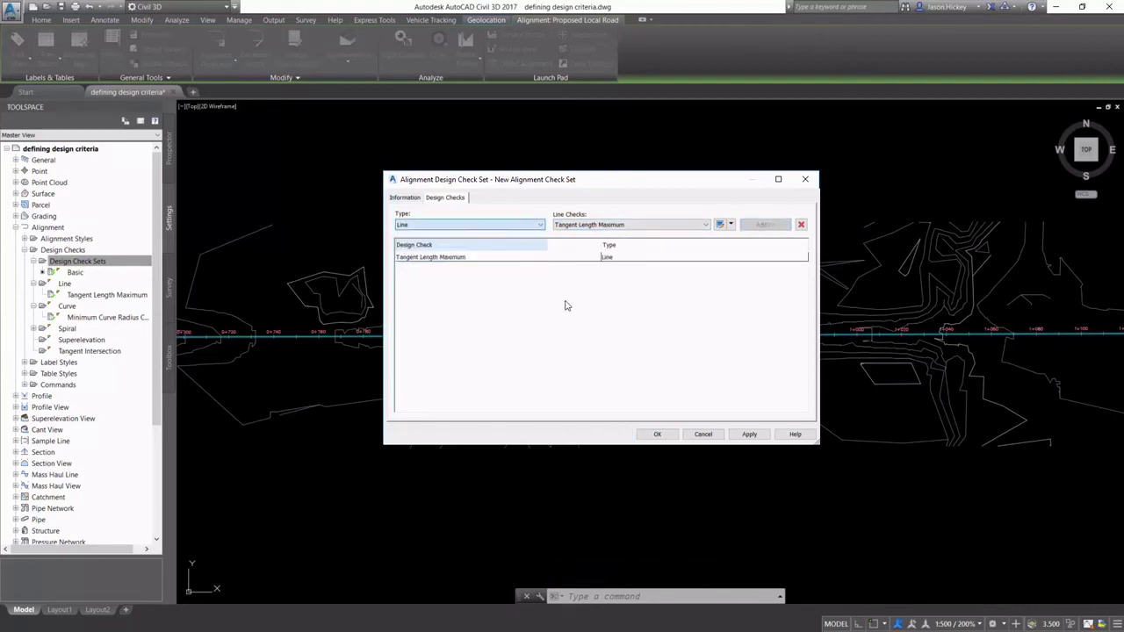
key(Down)
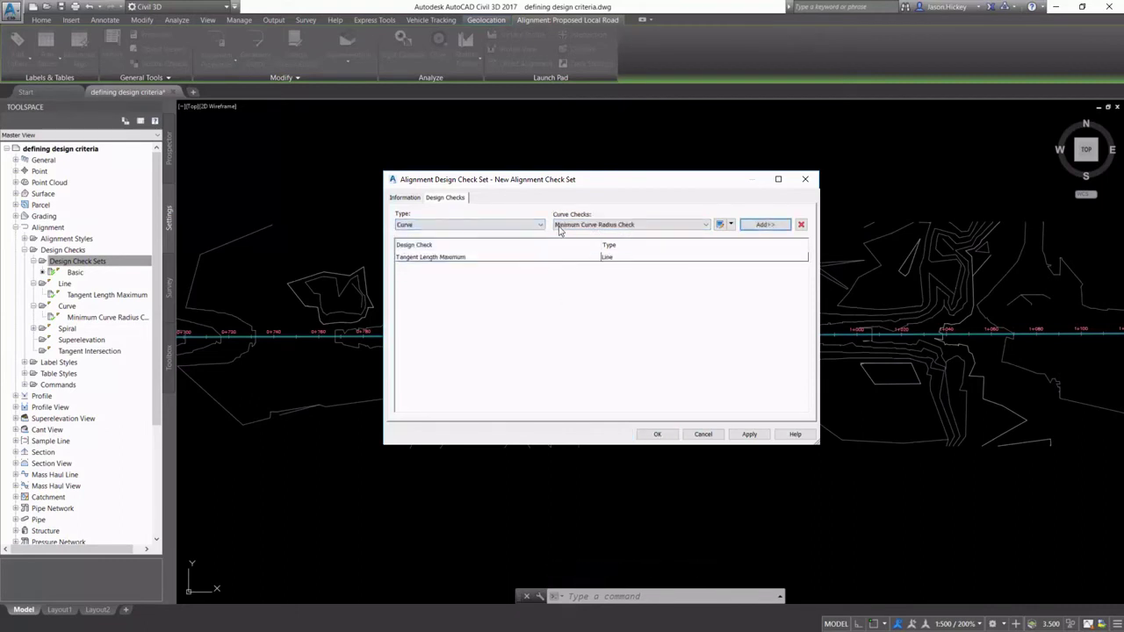
click(753, 226)
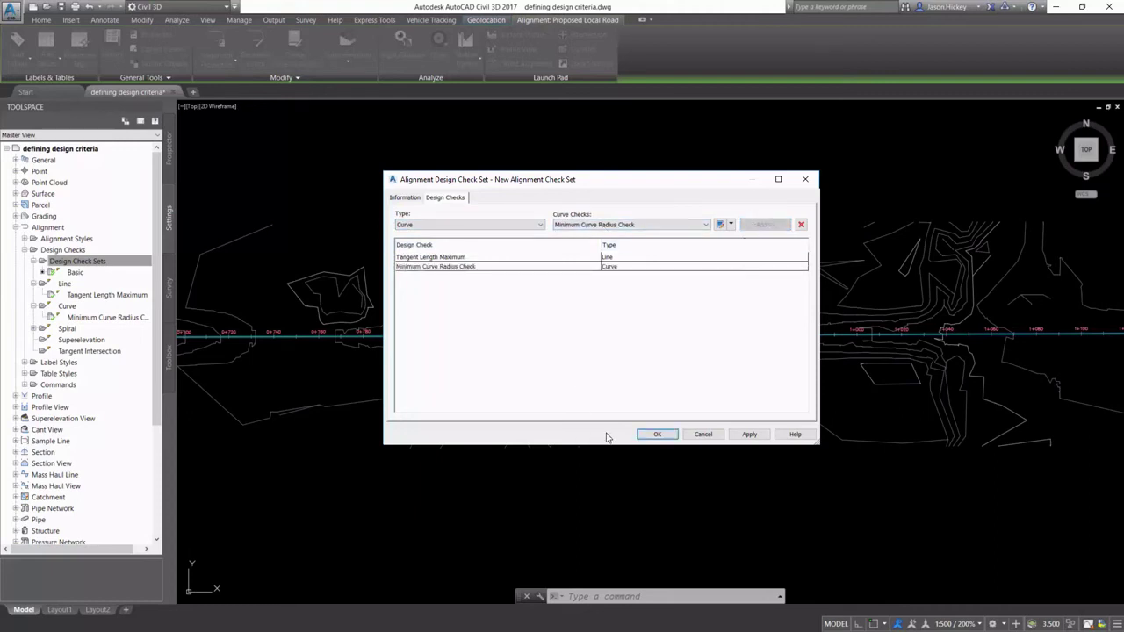
- Name the check set 'Local Road Design Criteria' and save it
click(405, 201)
drag(485, 224, 396, 223)
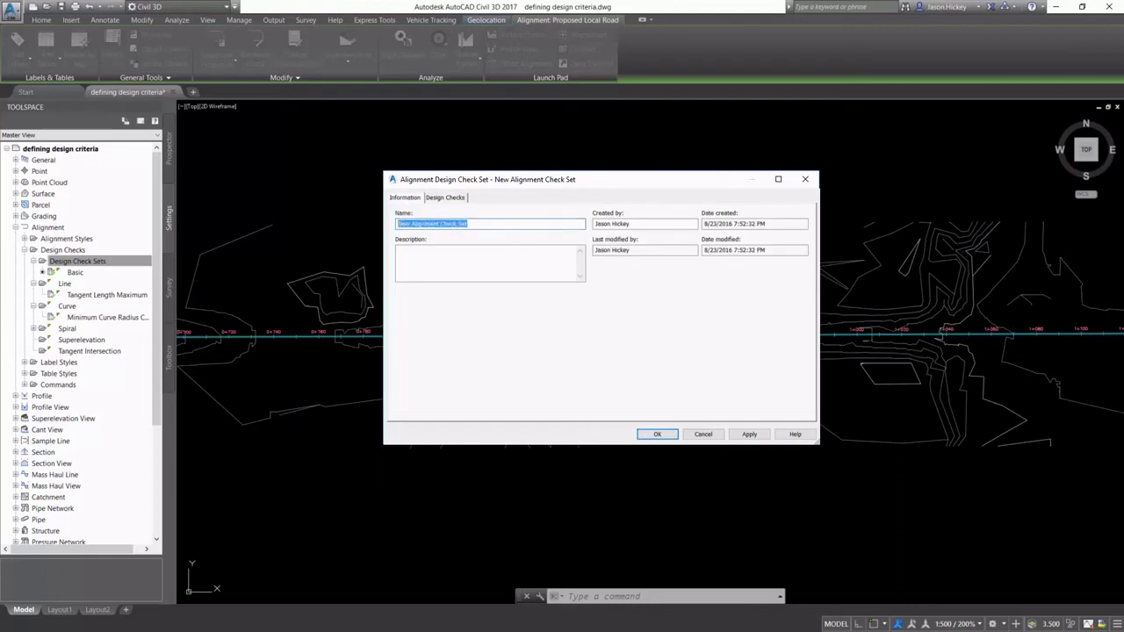
text(Local Road Design Criteria)
click(654, 433)
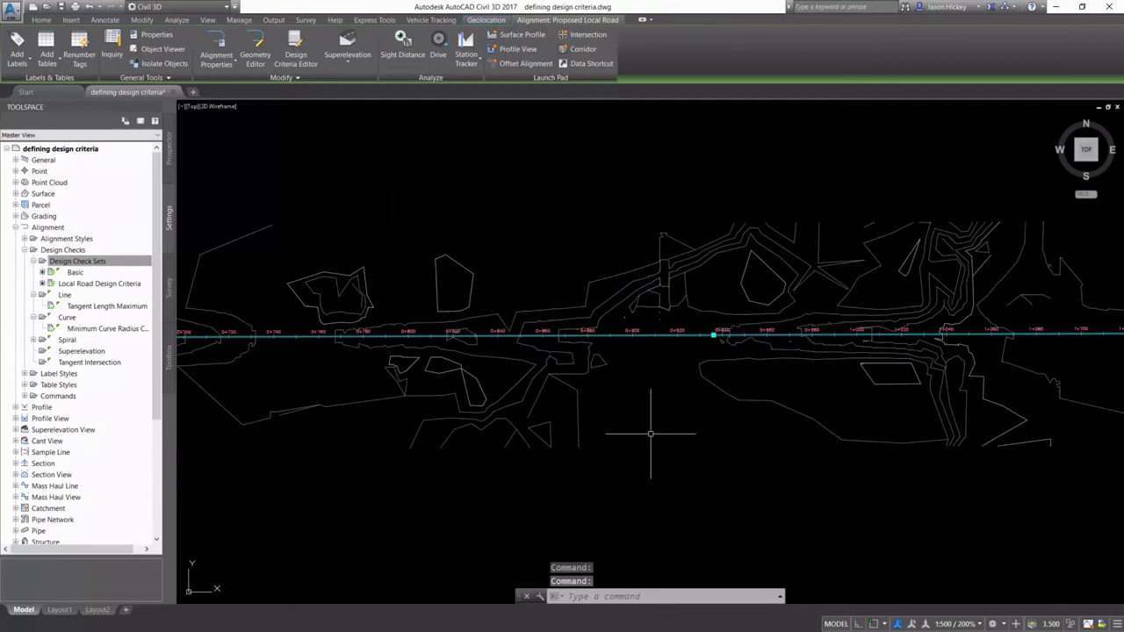
- In the alignment's properties, turn on criteria-based design using the Local Road Design Criteria check set
scroll(647, 335, up, 4)
right_click(650, 331)
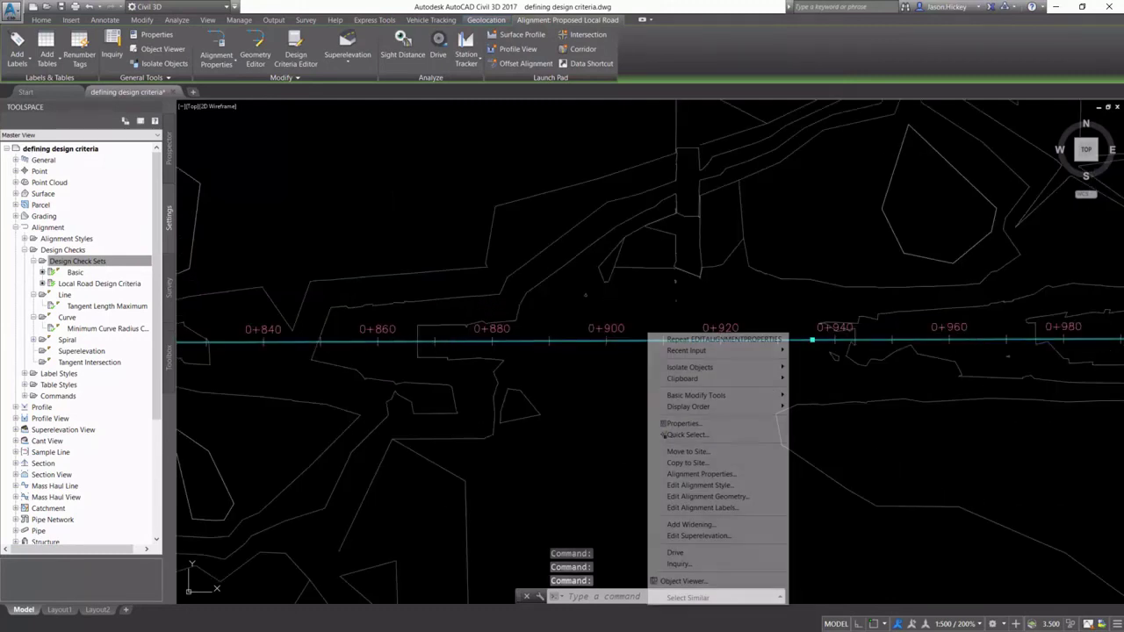
click(682, 475)
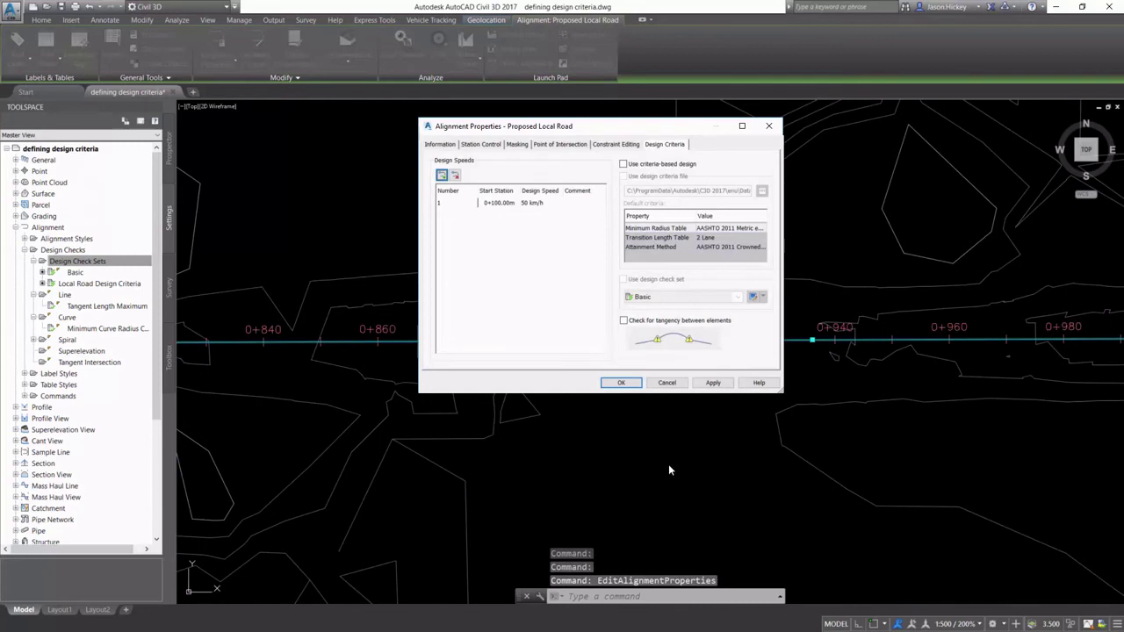
click(624, 164)
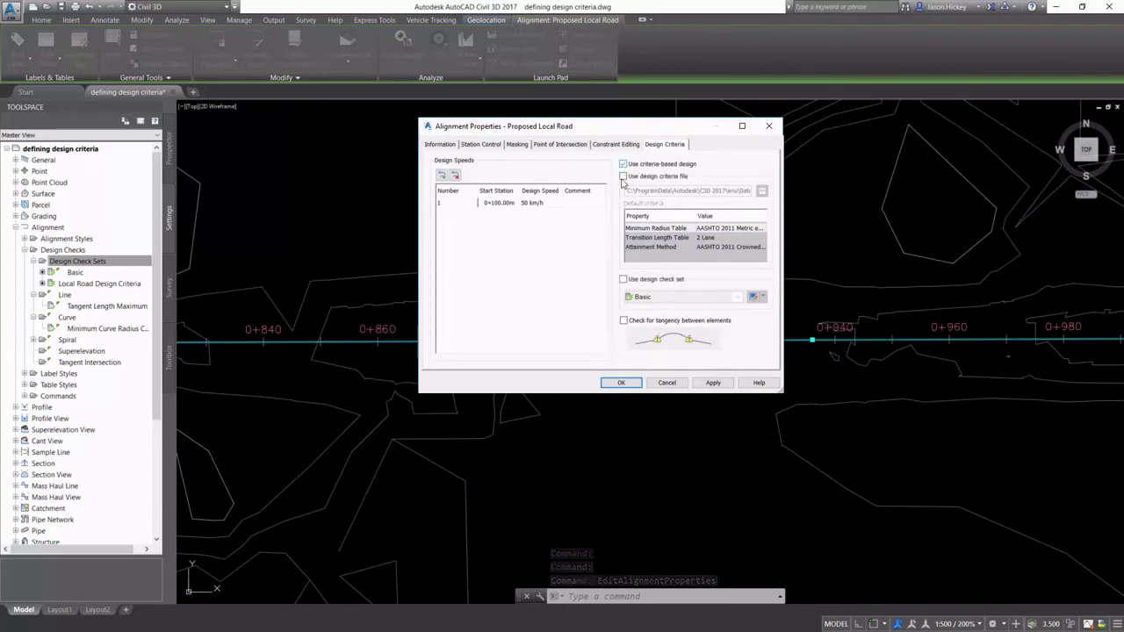
click(623, 280)
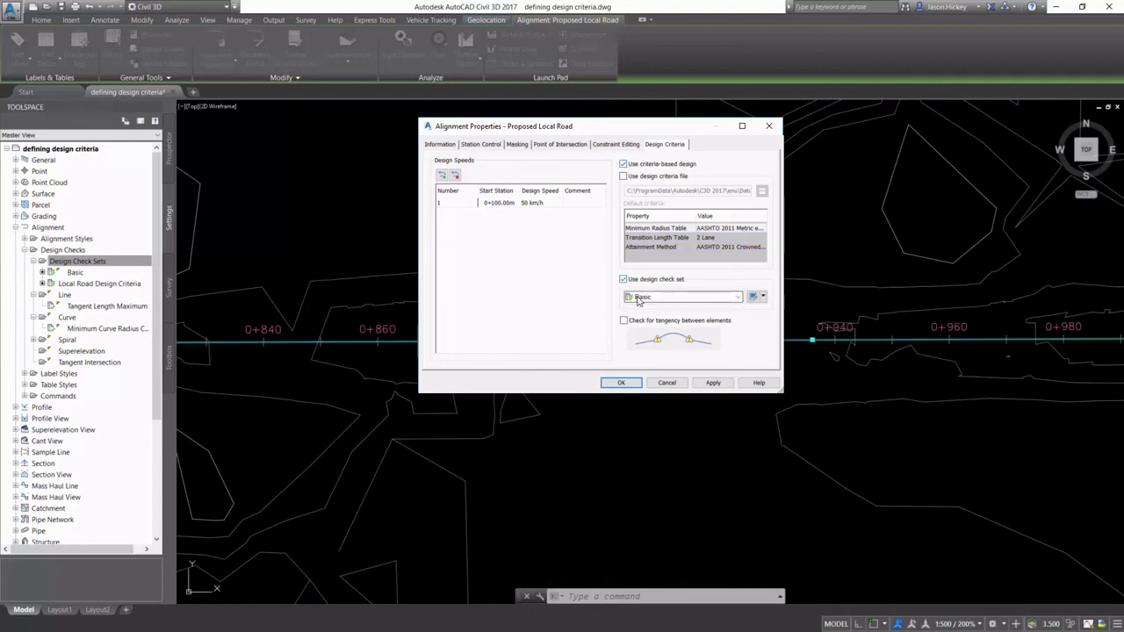
click(638, 298)
click(684, 313)
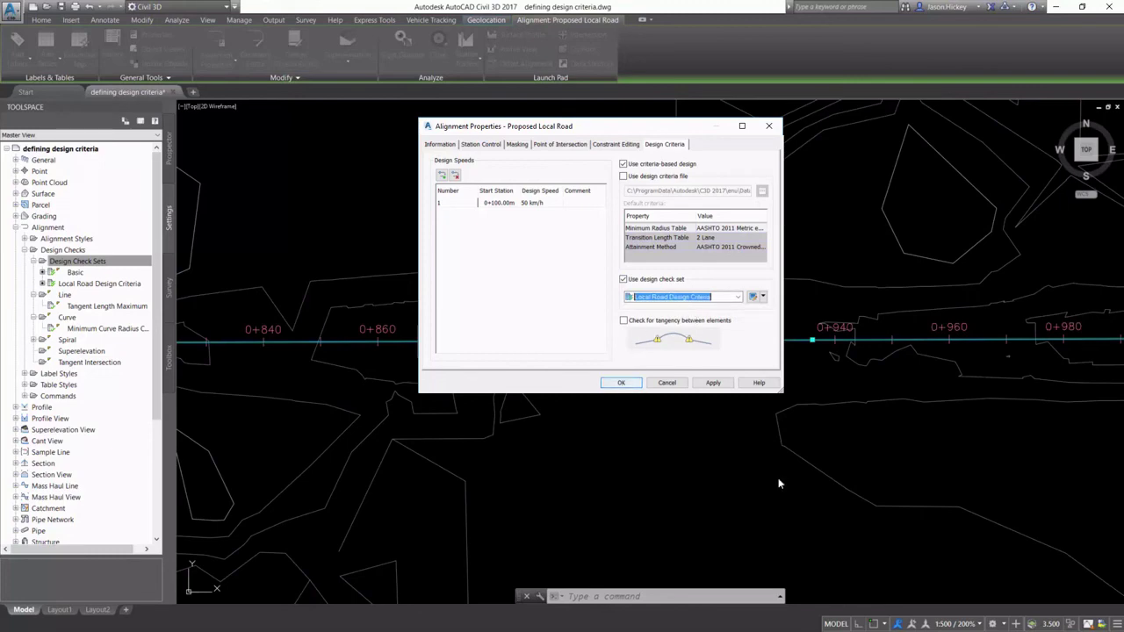
key(Return)
- Deselect, REGEN the drawing, and inspect a curve's minimum-radius violation warning symbol
scroll(672, 381, down, 4)
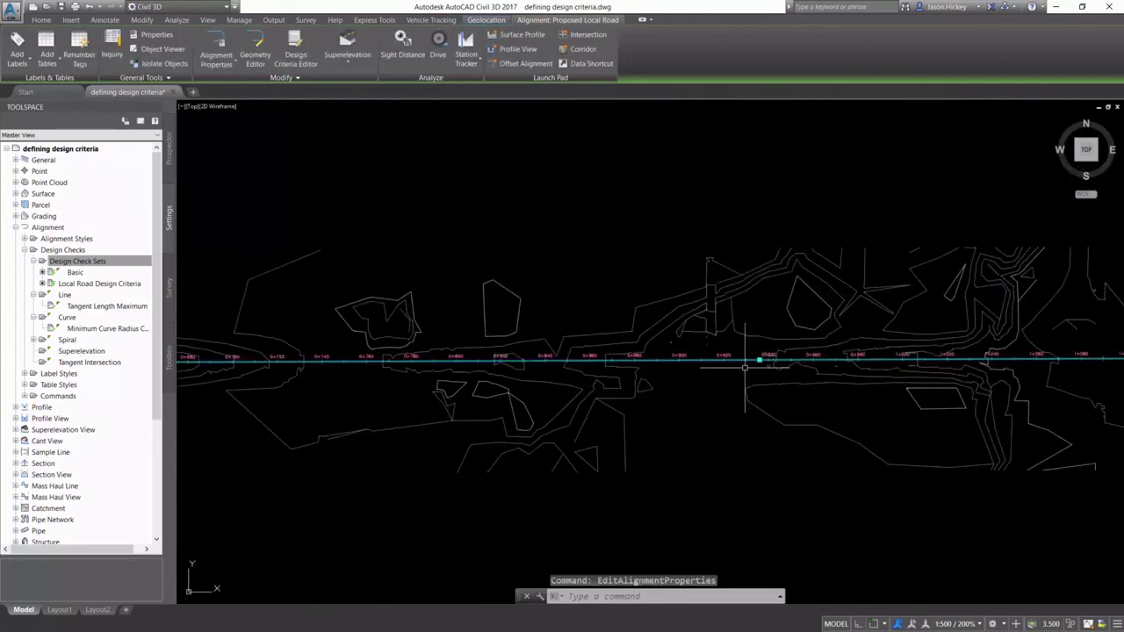
scroll(745, 366, down, 3)
scroll(746, 365, down, 2)
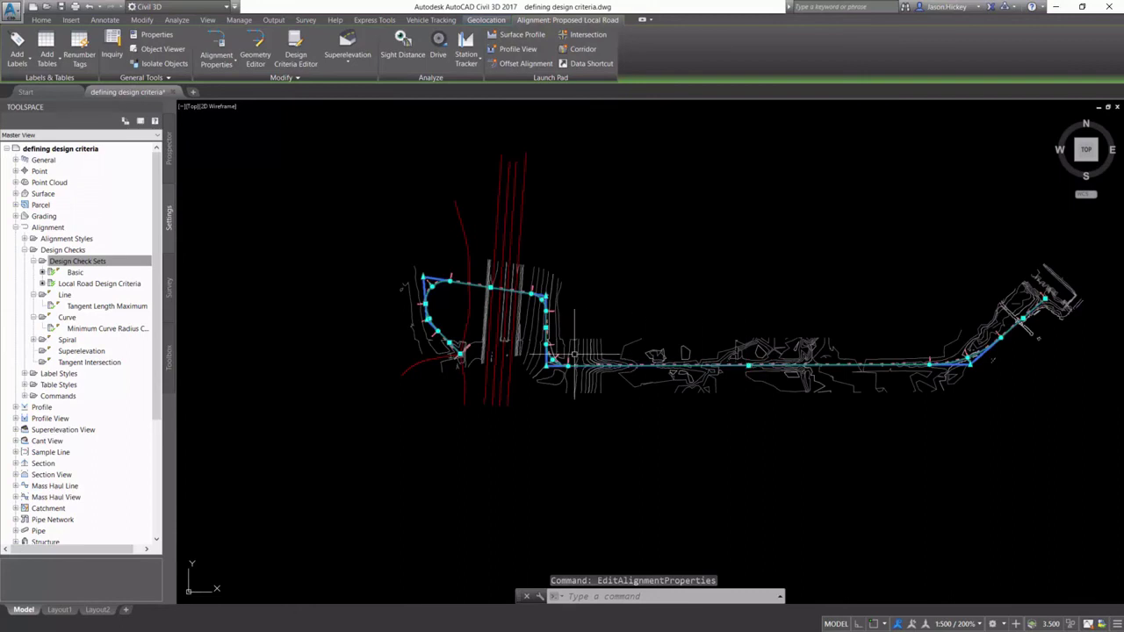
key(Escape)
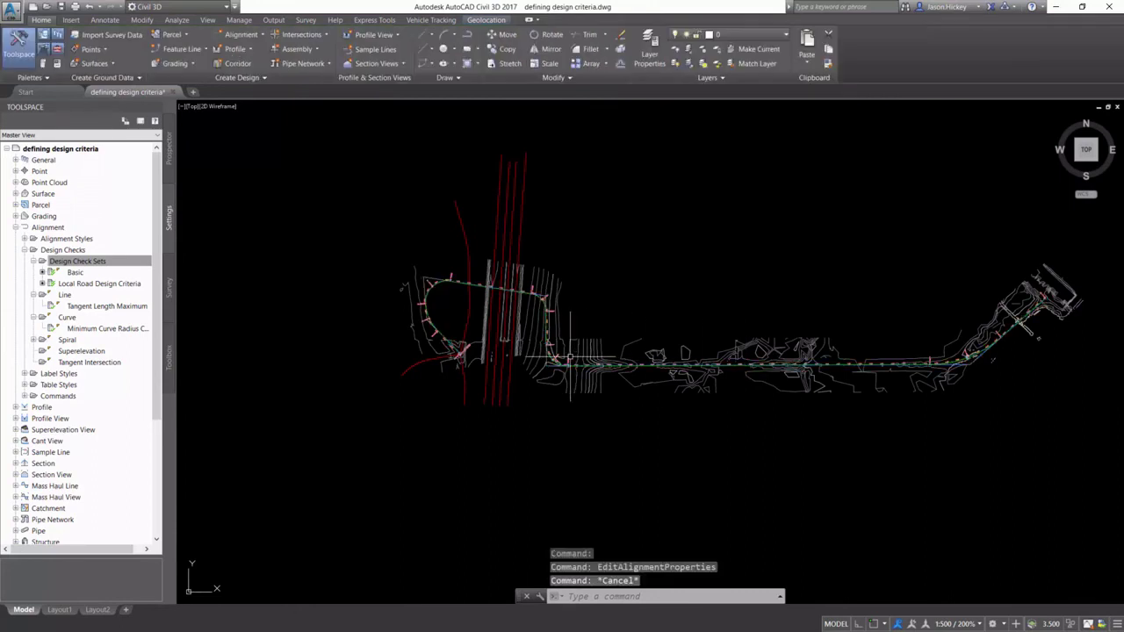
text(regen)
key(Return)
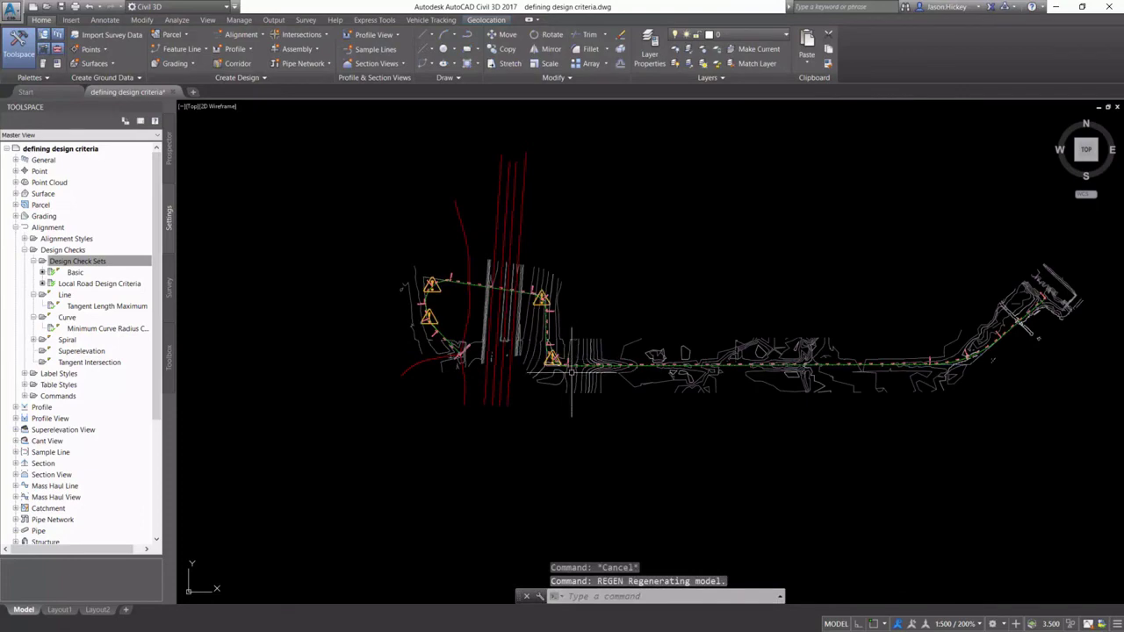
scroll(571, 372, up, 10)
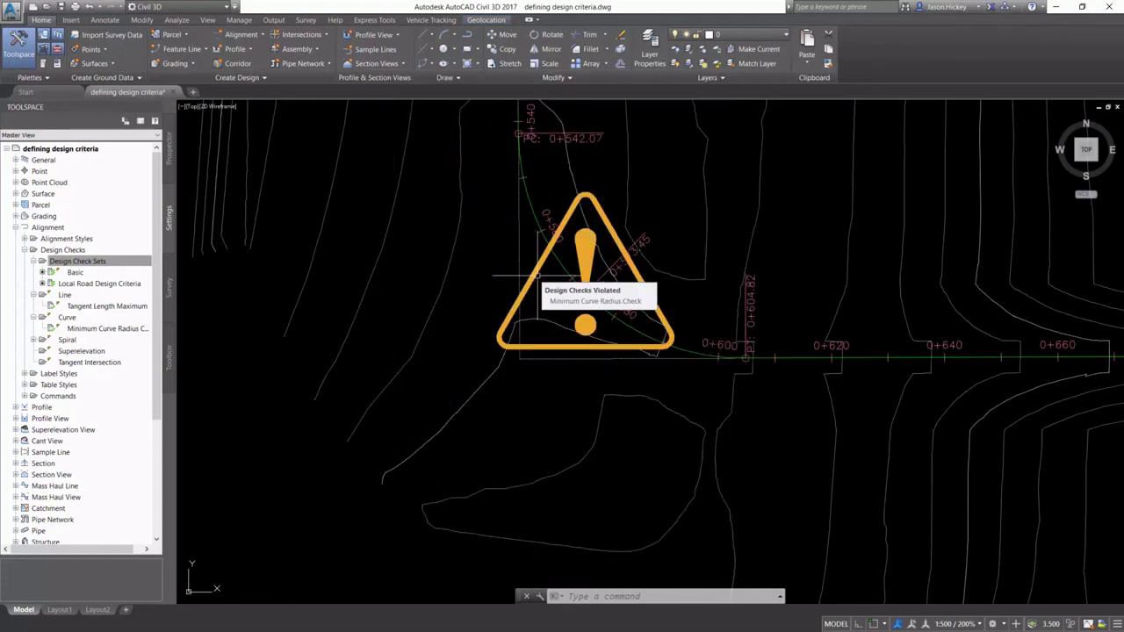
scroll(533, 275, down, 5)
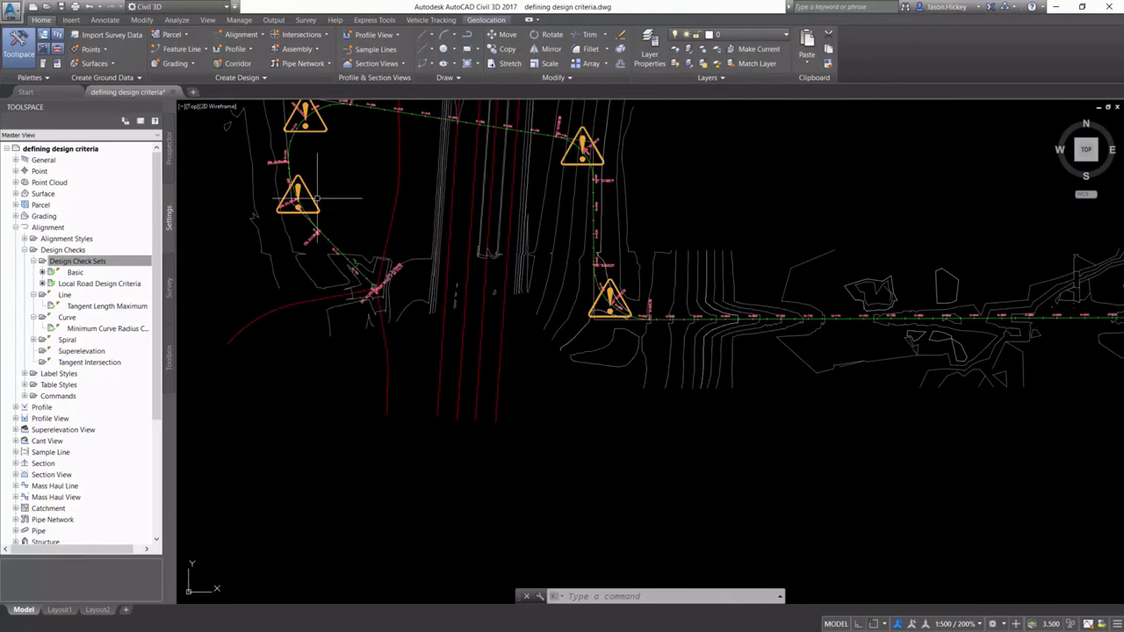
mouse_move(314, 201)
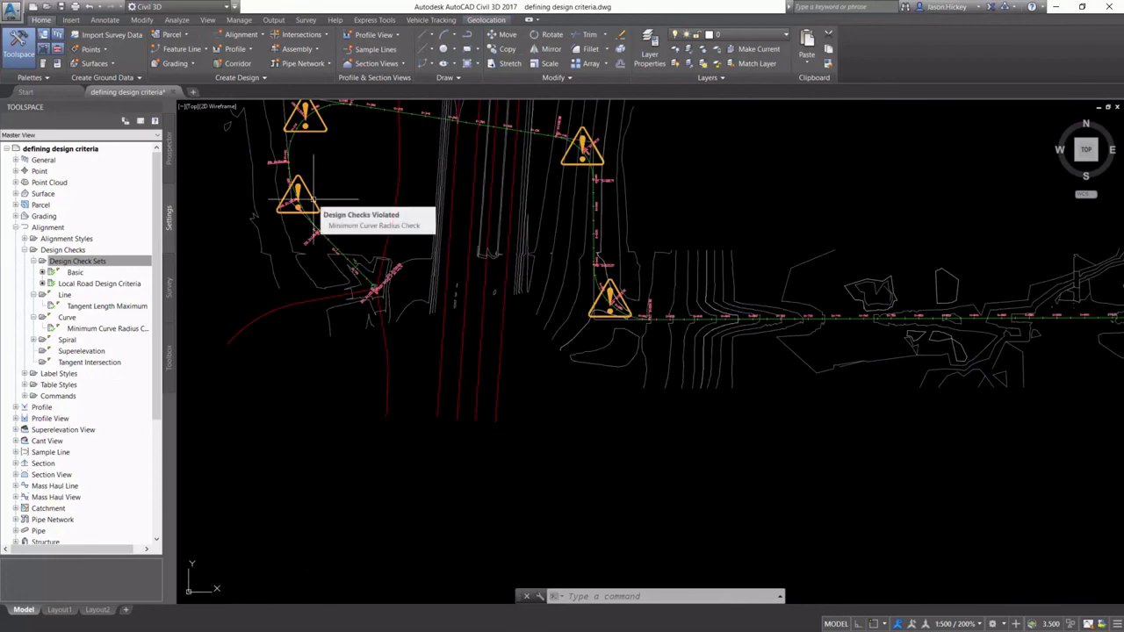